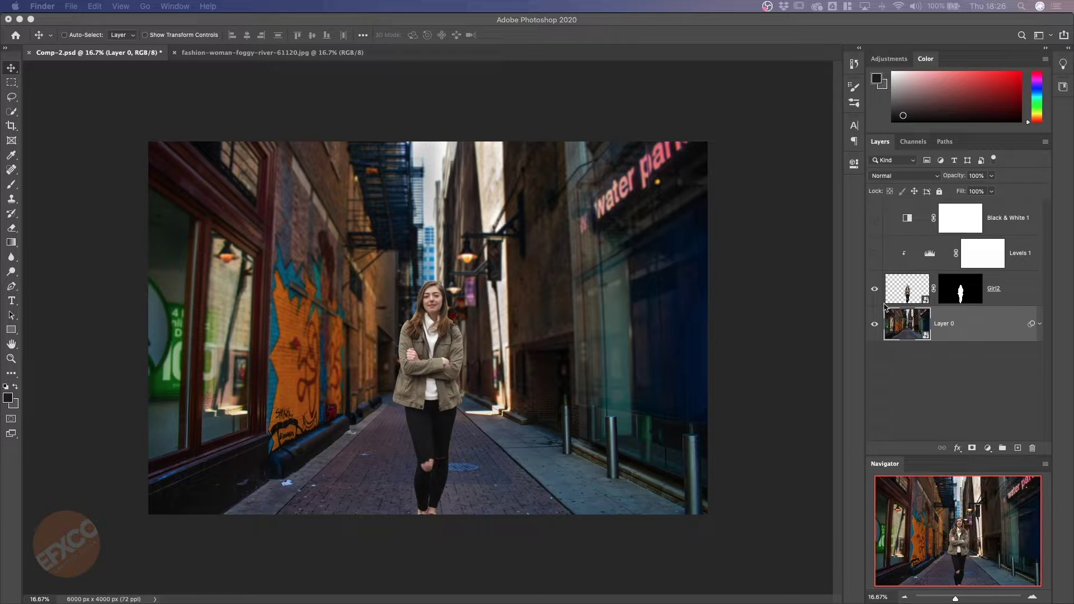
Step: Bring Photoshop forward and switch to the fashion-woman-foggy-river-61120.jpg document
left_click(290, 58)
left_click(290, 60)
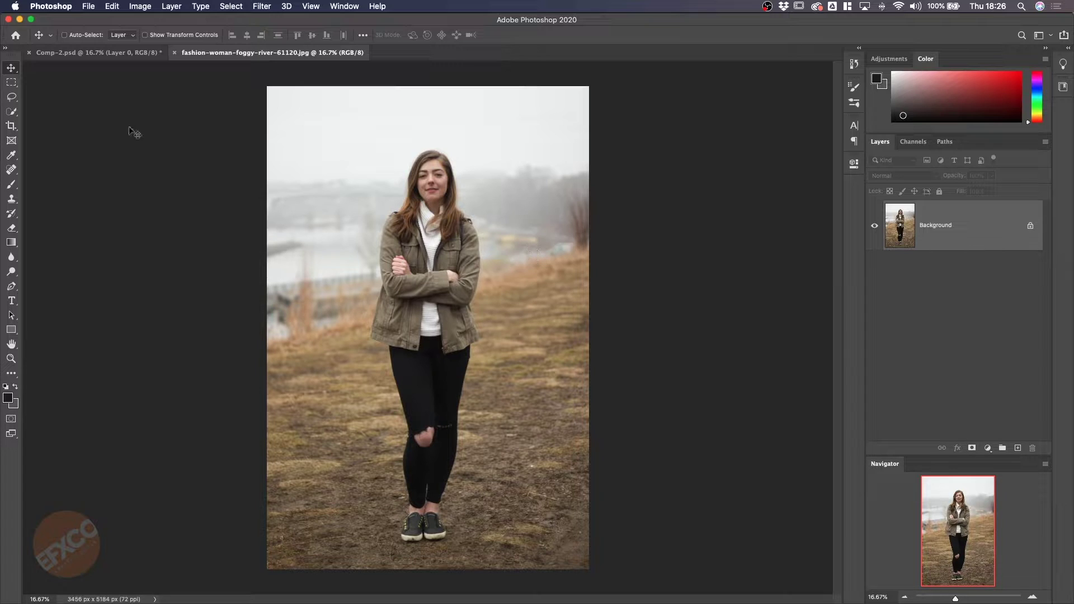
Step: Switch back to the Comp-2.psd graffiti-alley composite document
left_click(120, 54)
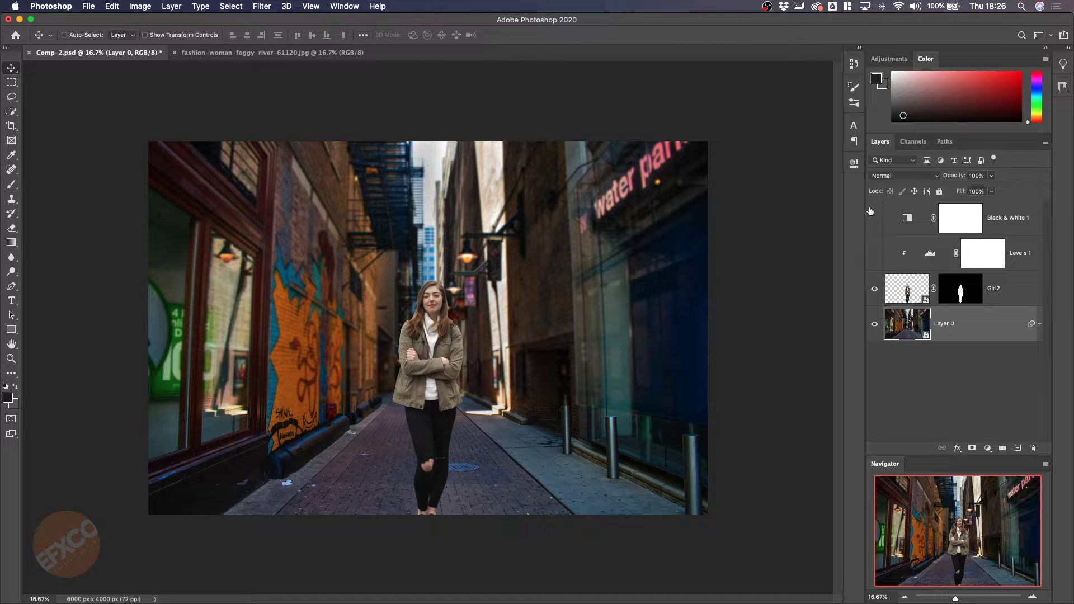
left_click(874, 290)
left_click(874, 289)
left_click(874, 255)
left_click(875, 255)
left_click(874, 255)
left_click(875, 255)
left_click(875, 255)
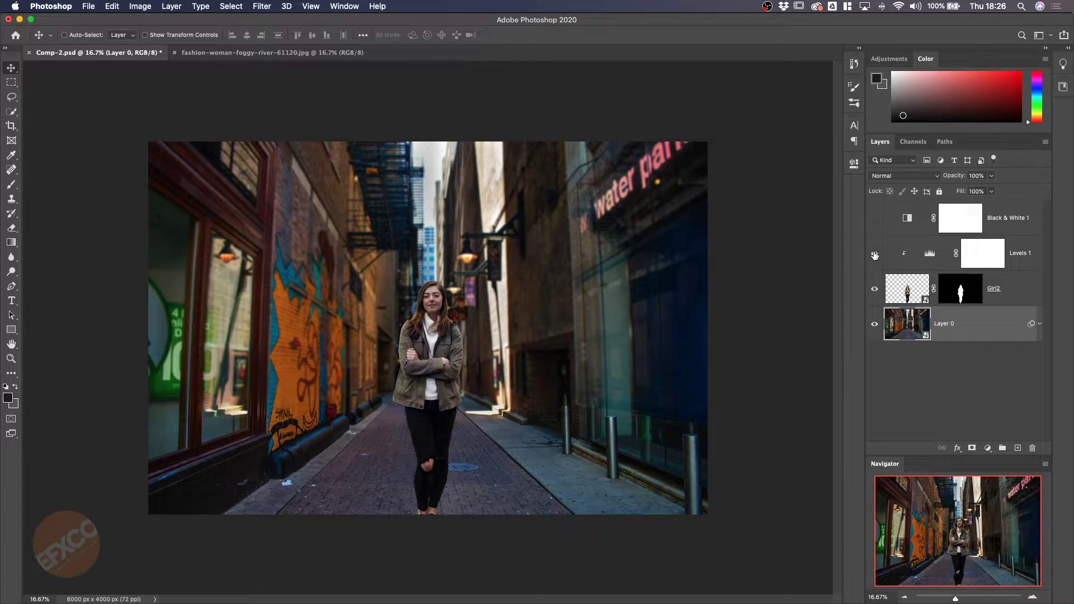
left_click(875, 219)
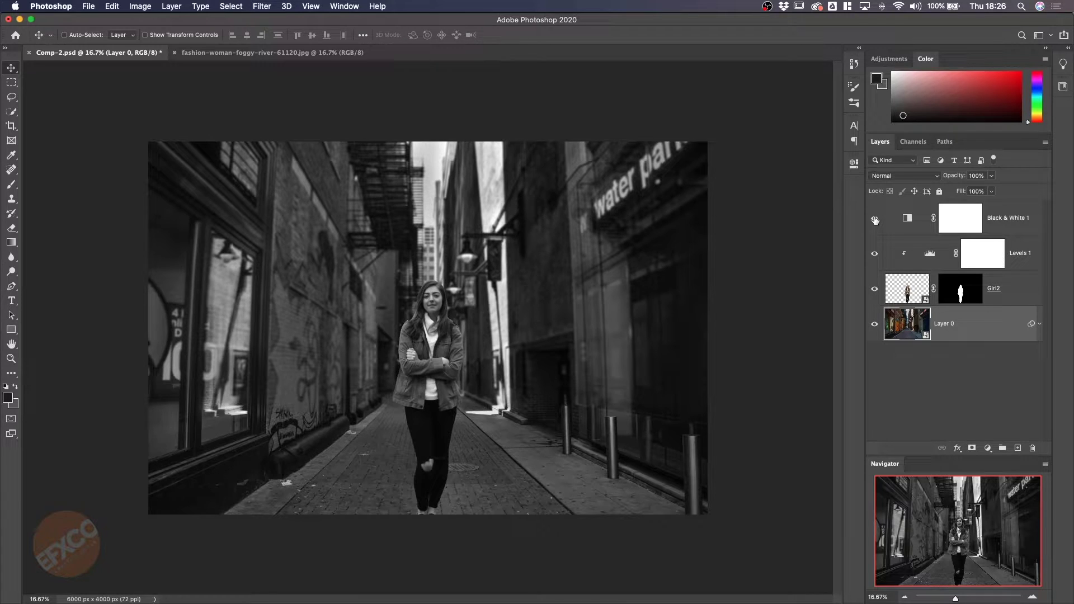
left_click(876, 219)
left_click(874, 254)
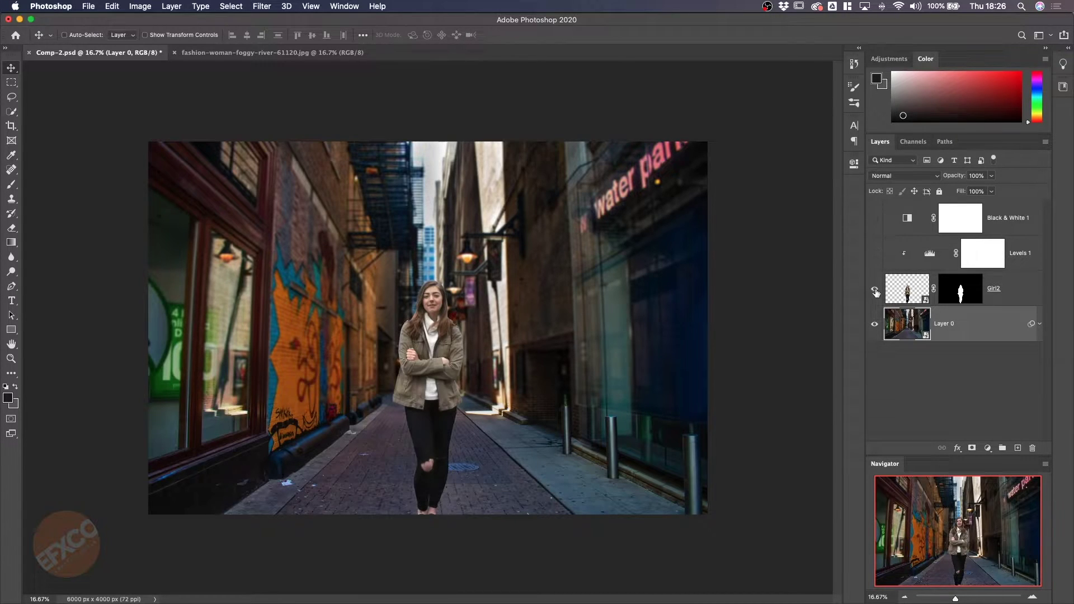
left_click(874, 289)
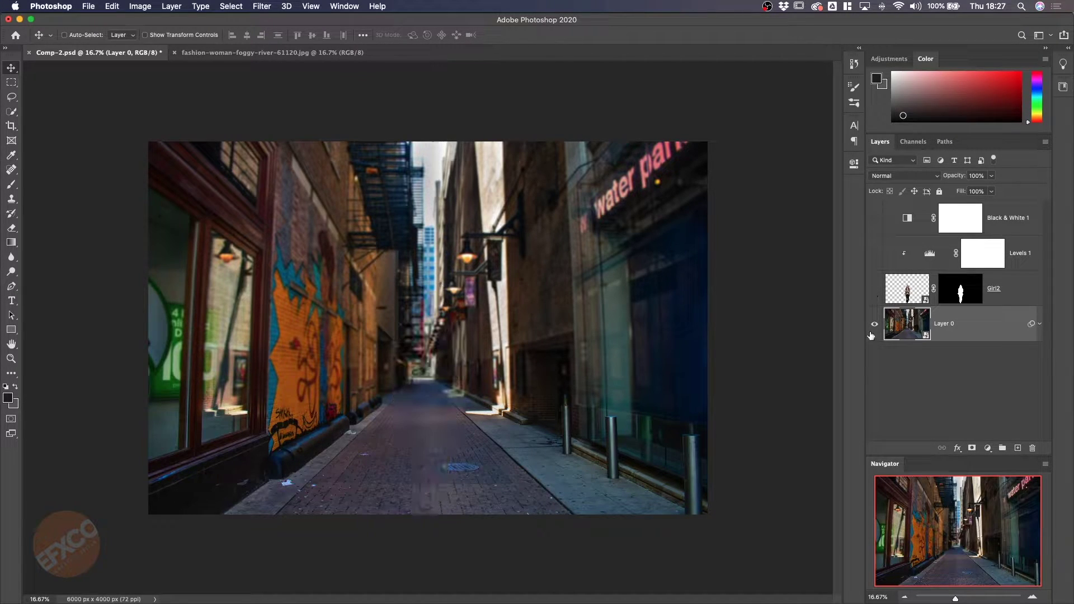
left_click(875, 289)
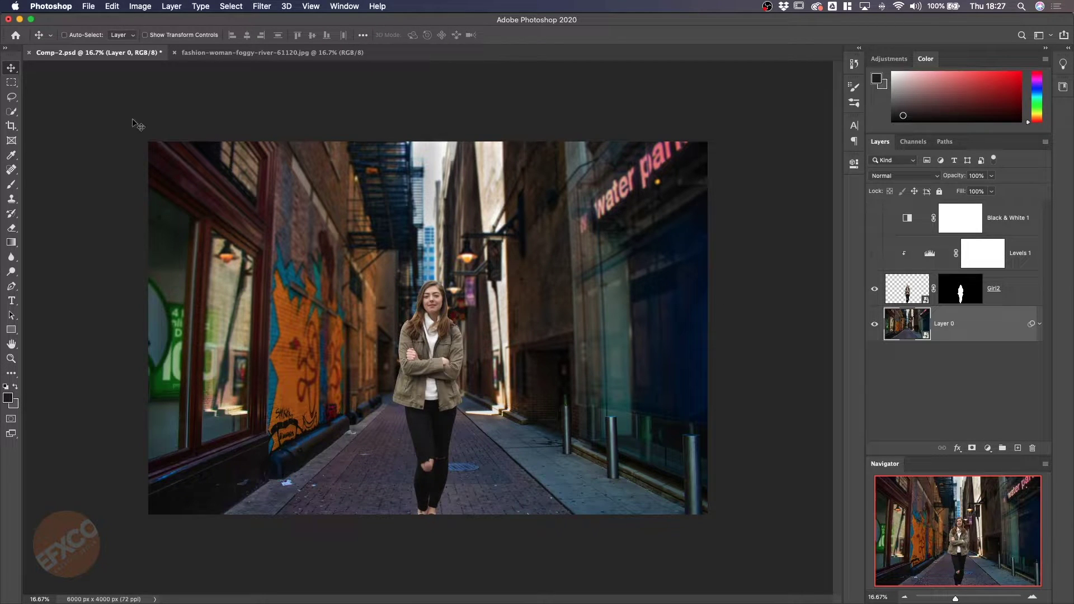
Step: Open brian-miller-aDSJNPZUxxc-unsplash.jpg as a separate document via File > Open
left_click(89, 8)
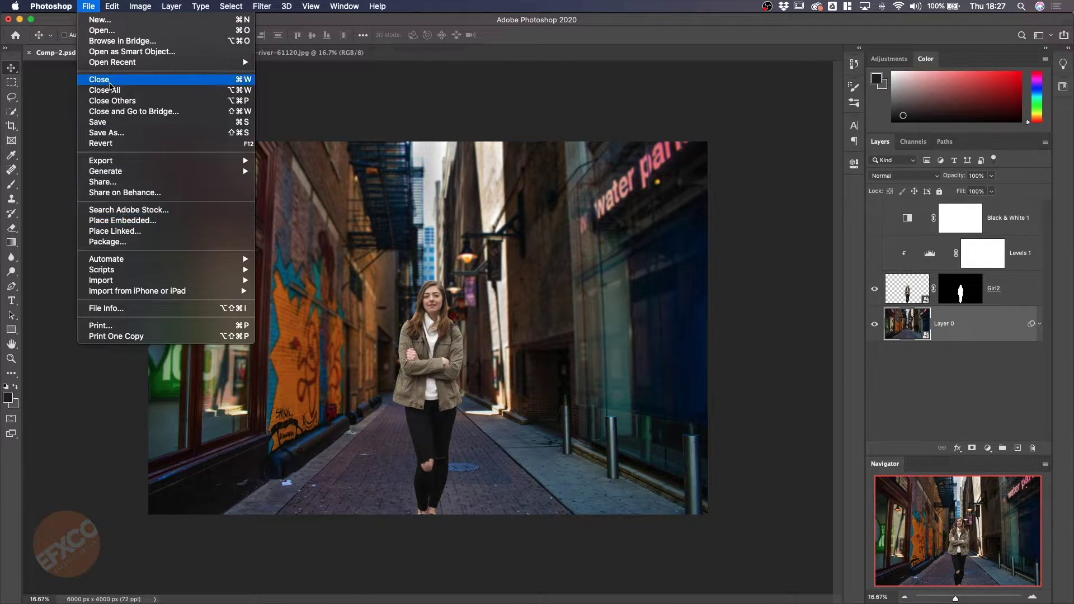
mouse_move(110, 60)
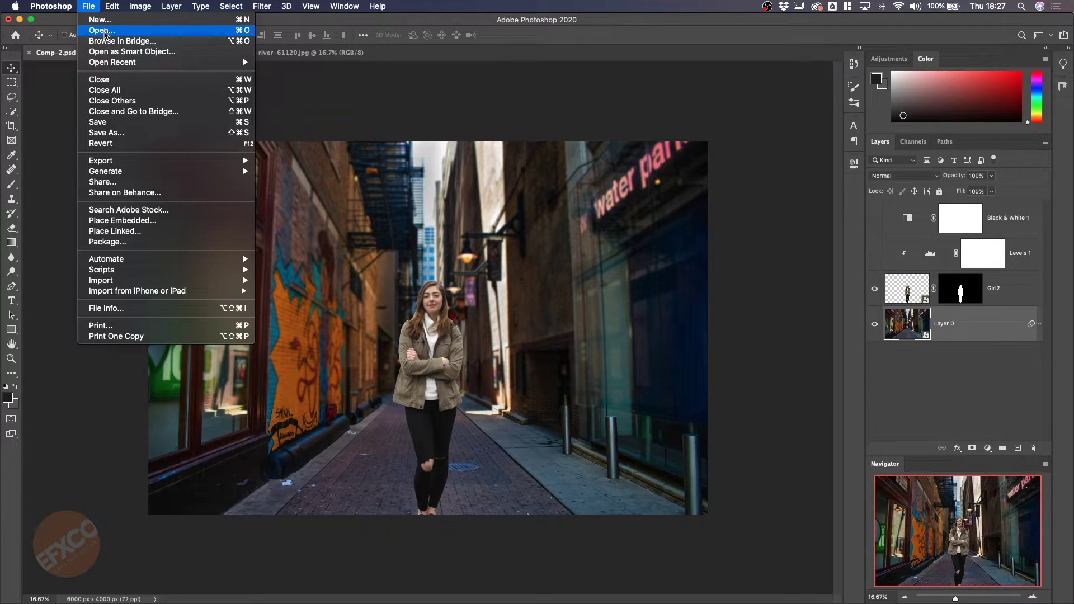
left_click(482, 180)
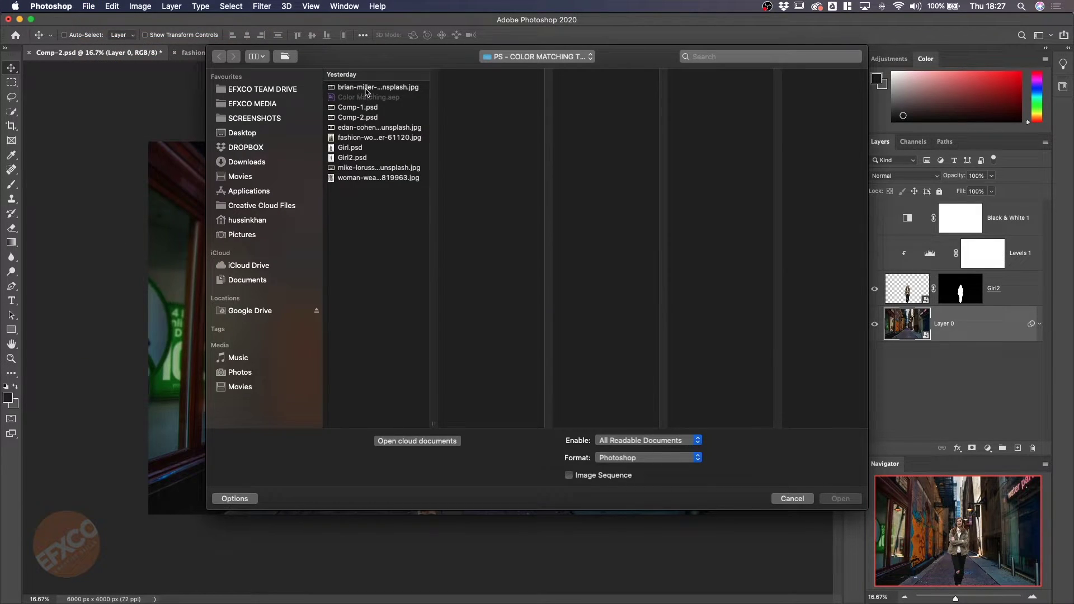
left_click(830, 498)
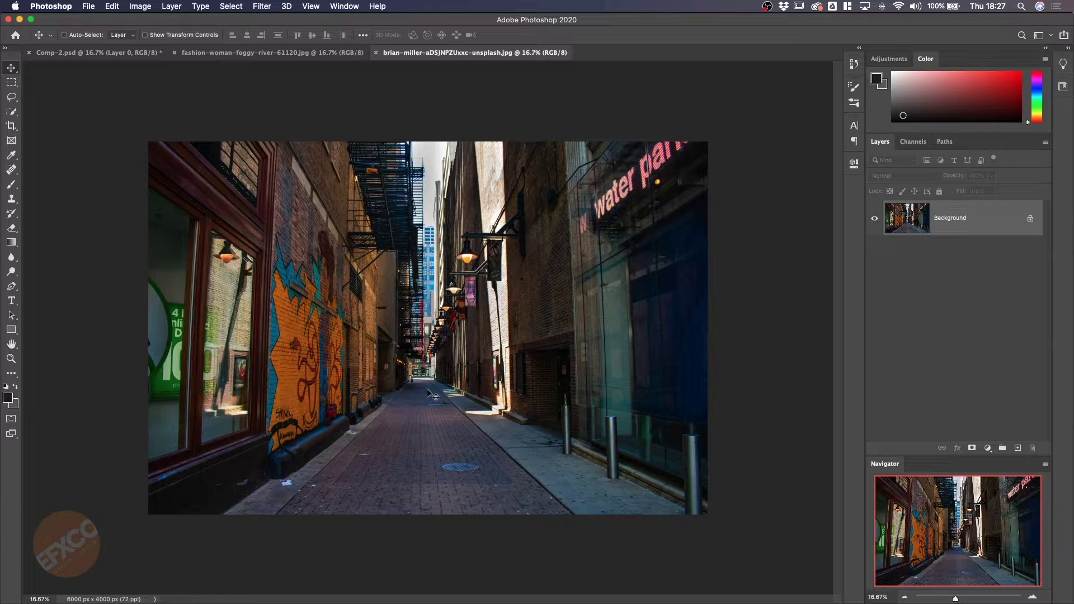
Step: Place Girl2.psd as an embedded layer over the alley photo with File > Place Embedded
left_click(90, 6)
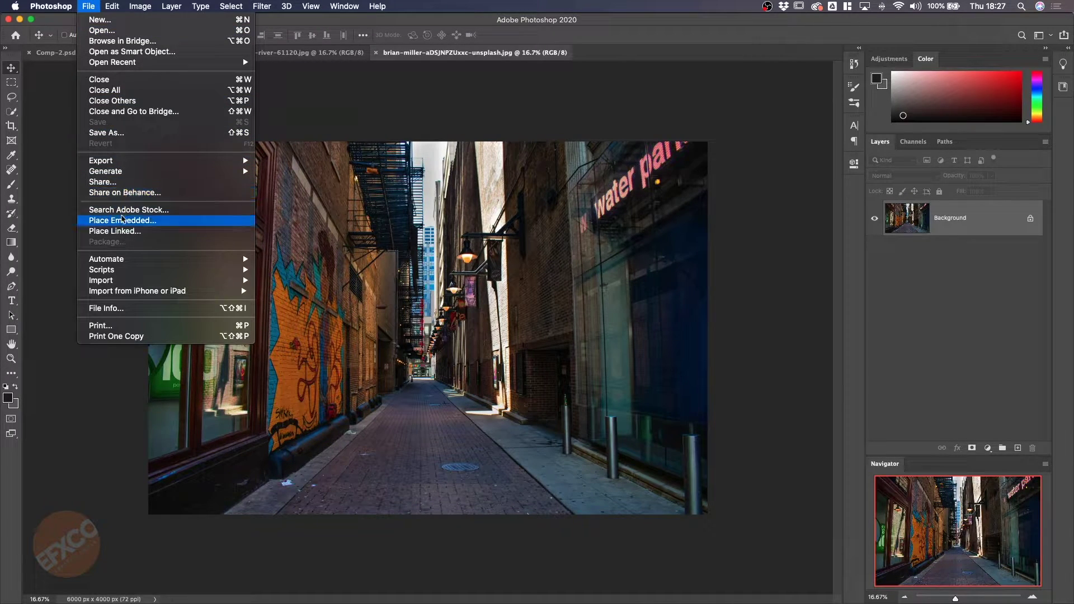
left_click(120, 223)
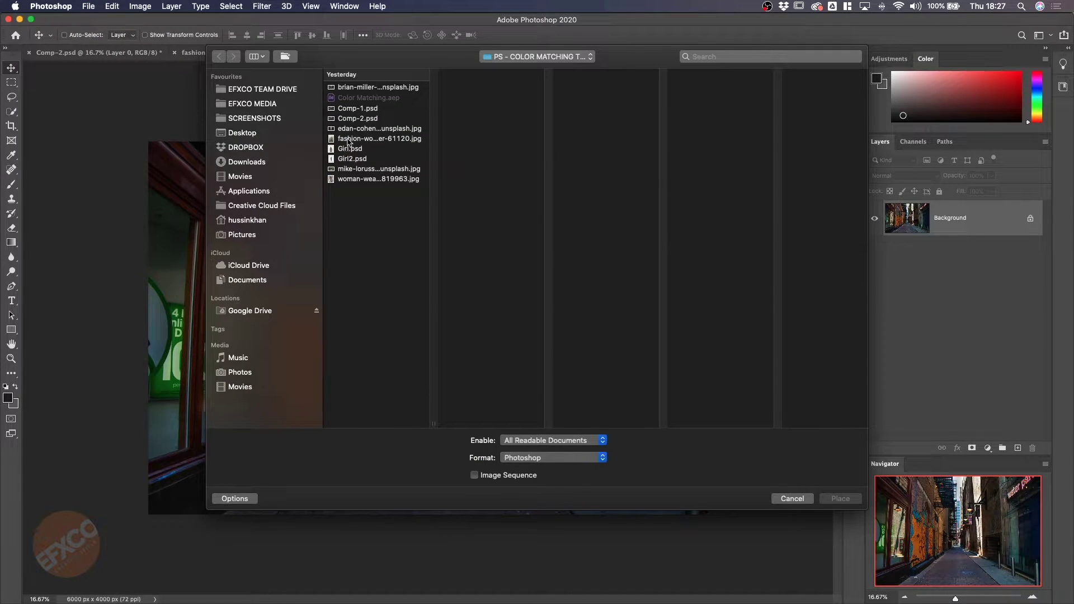
left_click(349, 159)
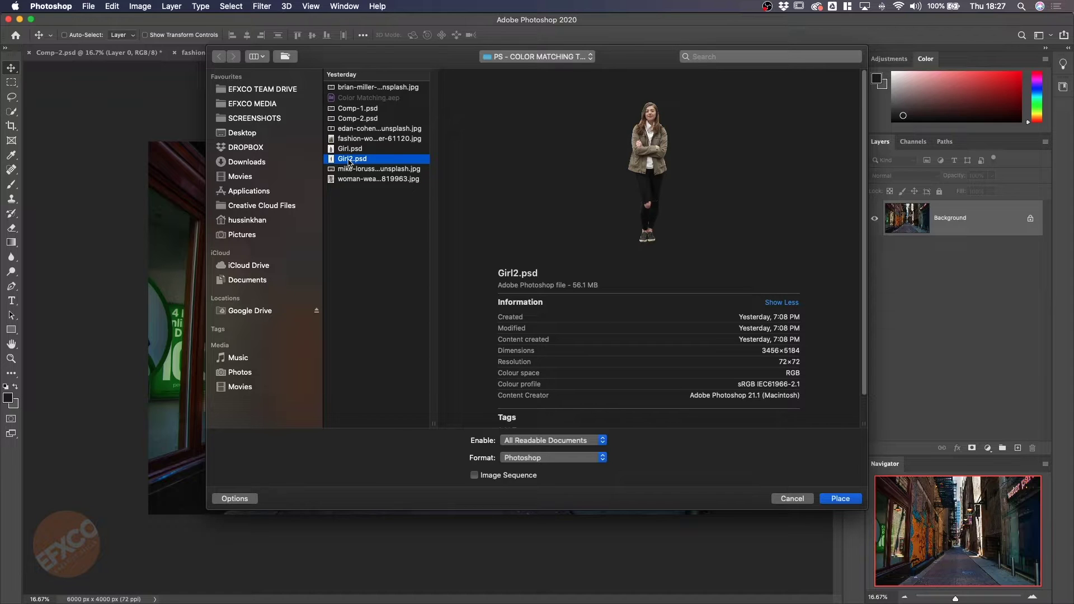
left_click(839, 498)
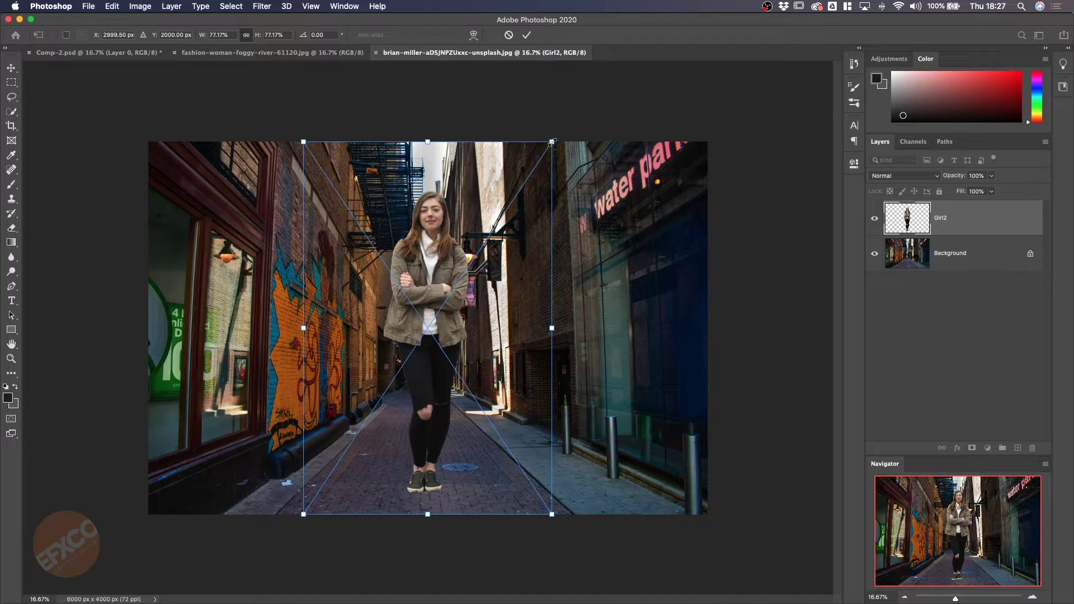
Step: Scale the placed woman to about 59%, centre her at X 3000 px on the brick path, and commit
left_click_drag(552, 141, 464, 274)
left_click_drag(393, 391, 436, 411)
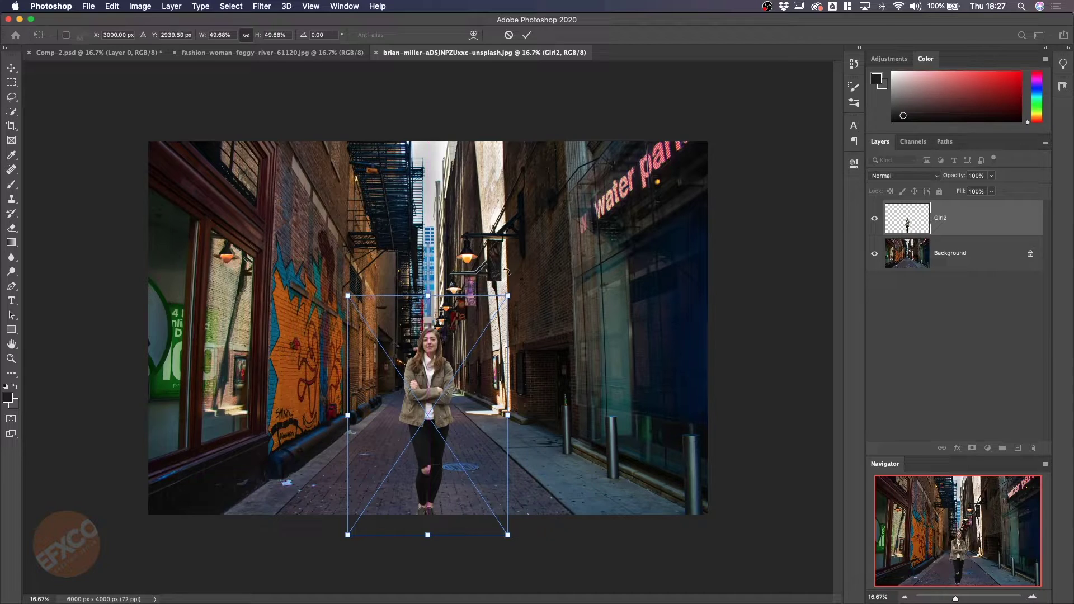
left_click_drag(508, 296, 536, 252)
mouse_move(428, 389)
left_mouse_down()
mouse_move(415, 394)
mouse_move(448, 394)
mouse_move(428, 398)
mouse_move(434, 406)
left_mouse_up()
left_click_drag(521, 262, 524, 259)
left_click_drag(446, 380, 444, 381)
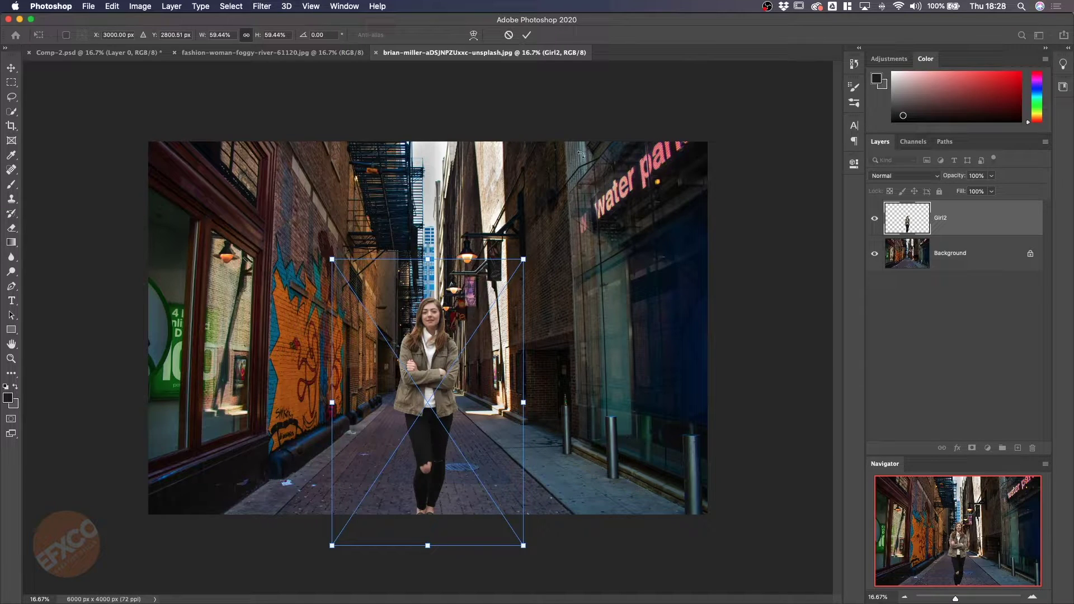
left_click(528, 36)
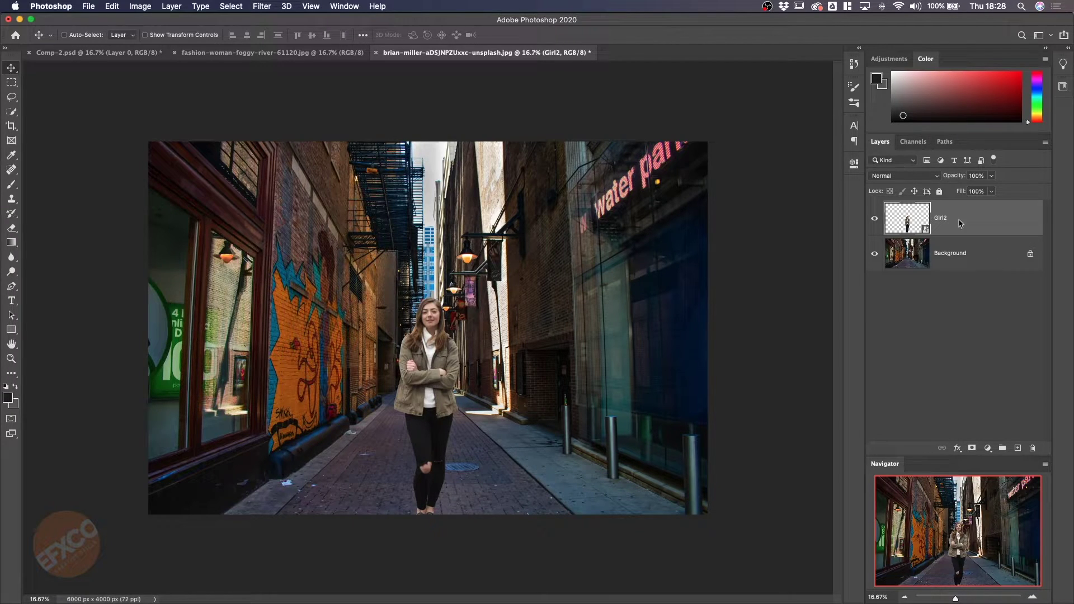
Step: Add a Levels adjustment clipped to Girl2, test the midtones, and reset to defaults 0, 1.00, 255
left_click(977, 344)
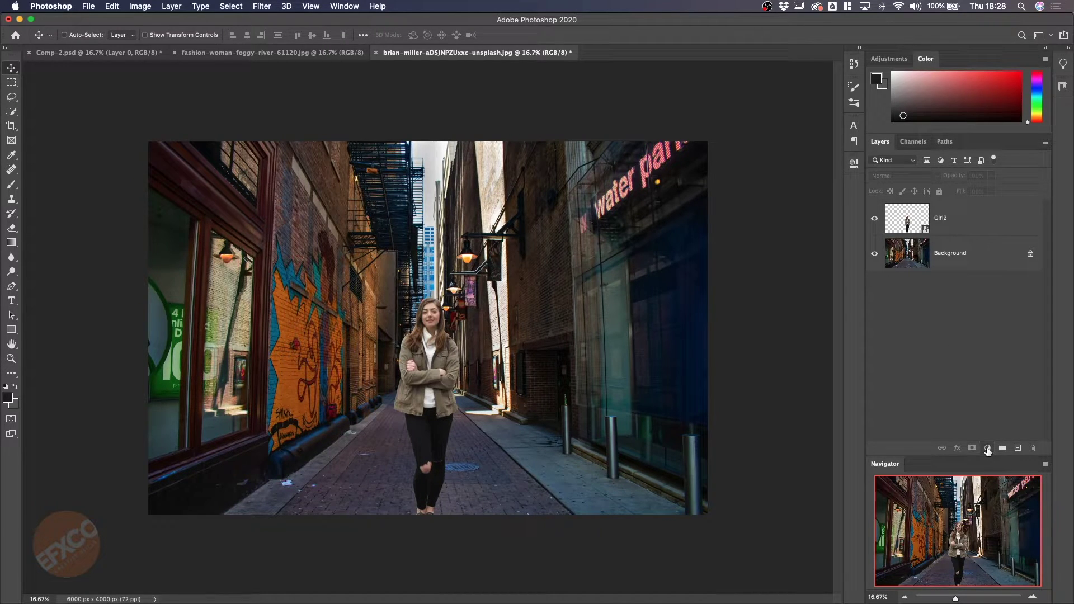
left_click(988, 449)
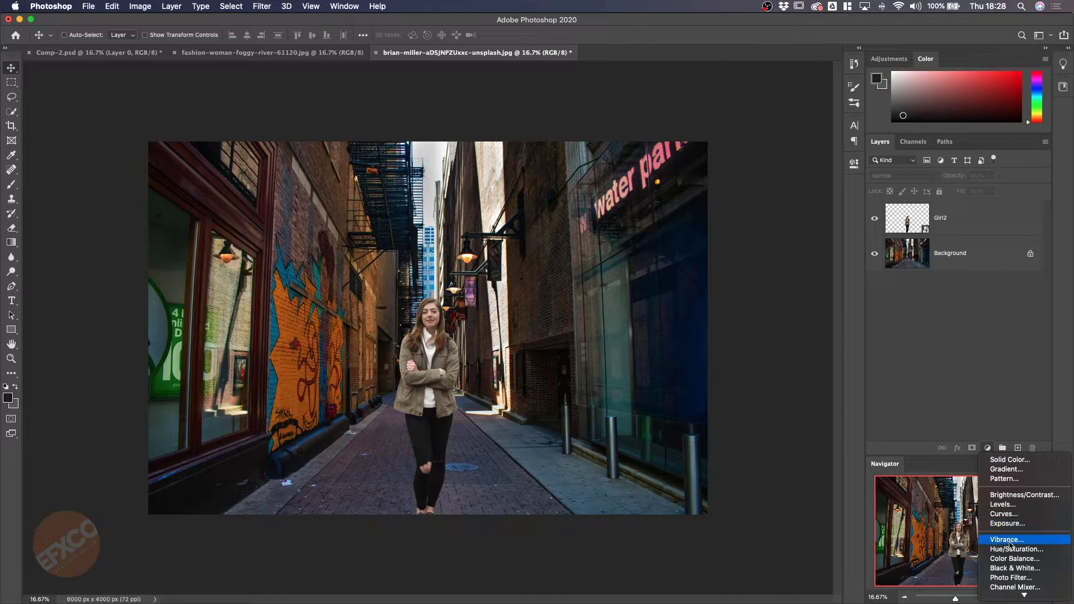
left_click(1005, 505)
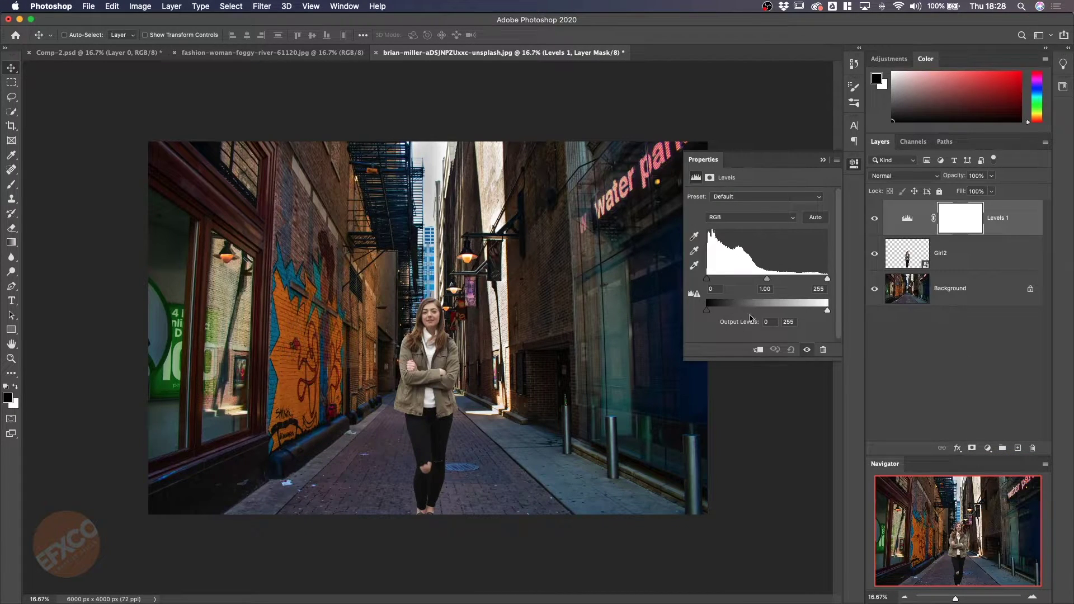
left_click_drag(768, 279, 774, 284)
left_click(790, 349)
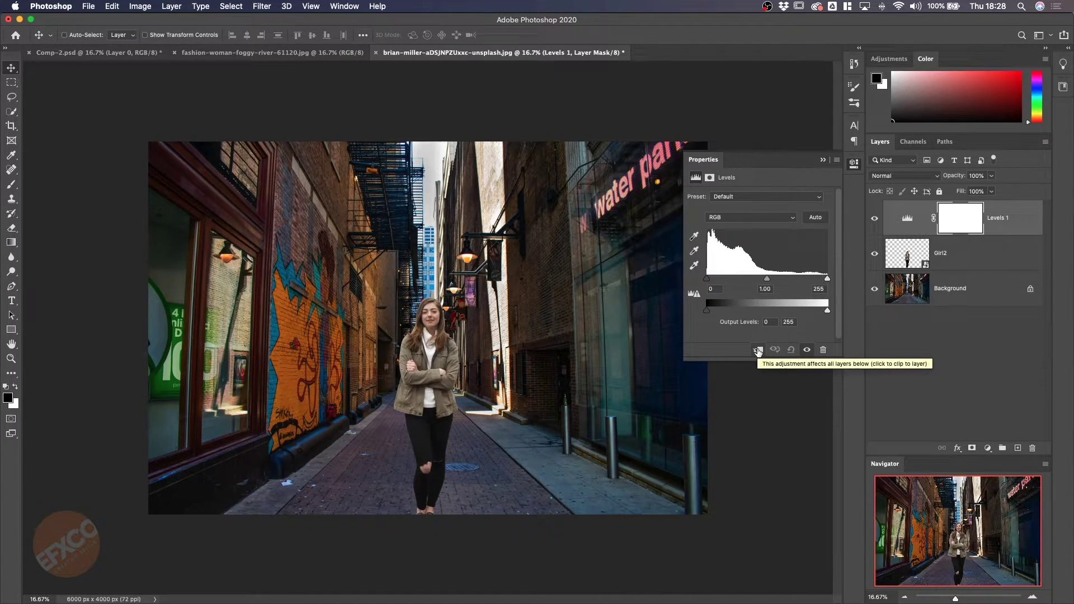
left_click(759, 350)
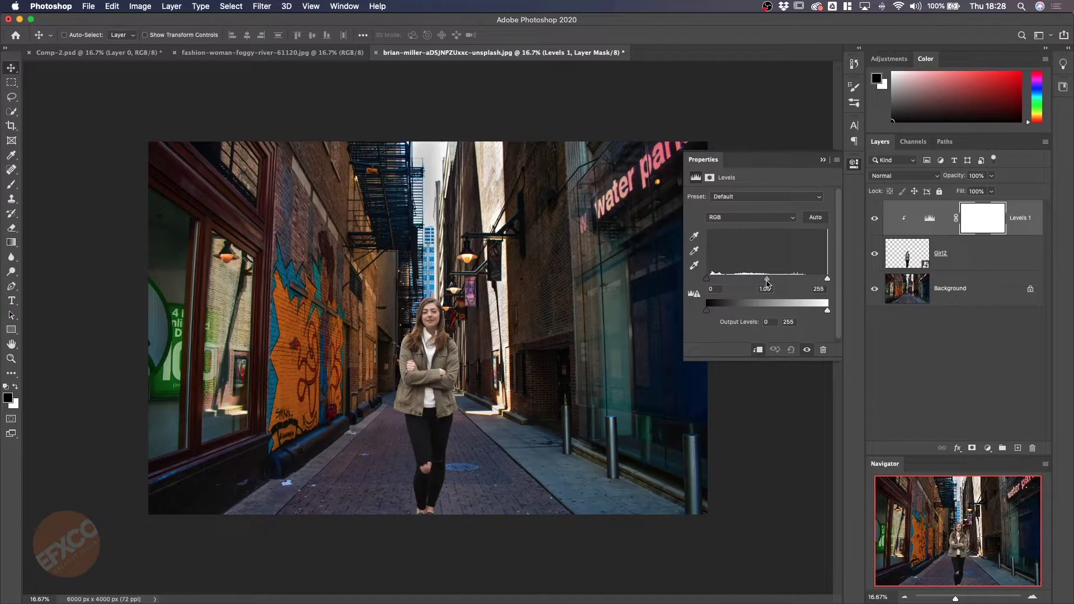
mouse_move(767, 279)
left_mouse_down()
mouse_move(753, 282)
mouse_move(776, 284)
left_mouse_up()
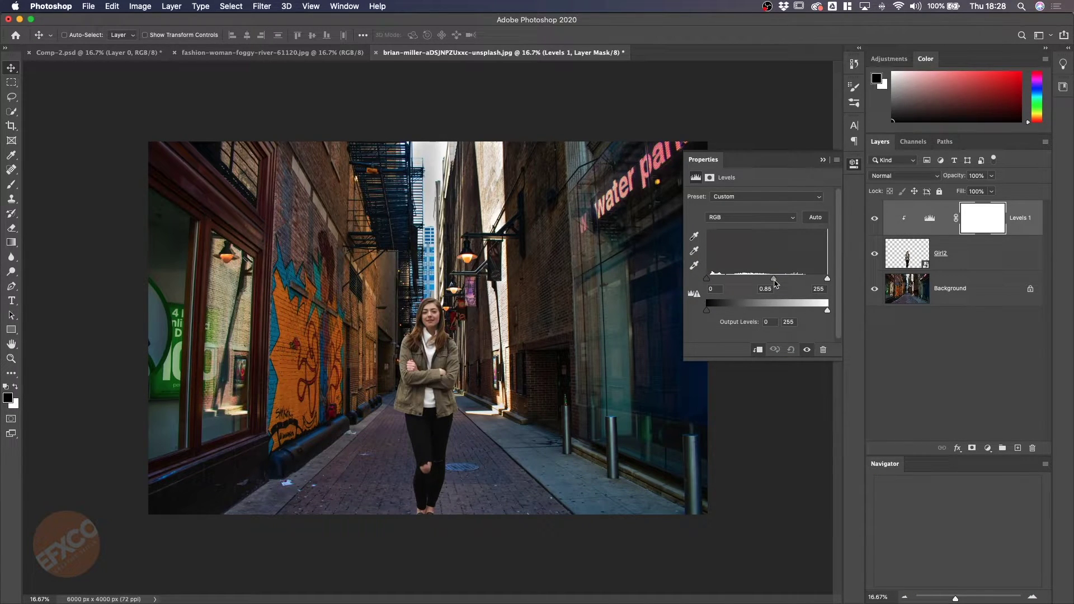
left_click(790, 350)
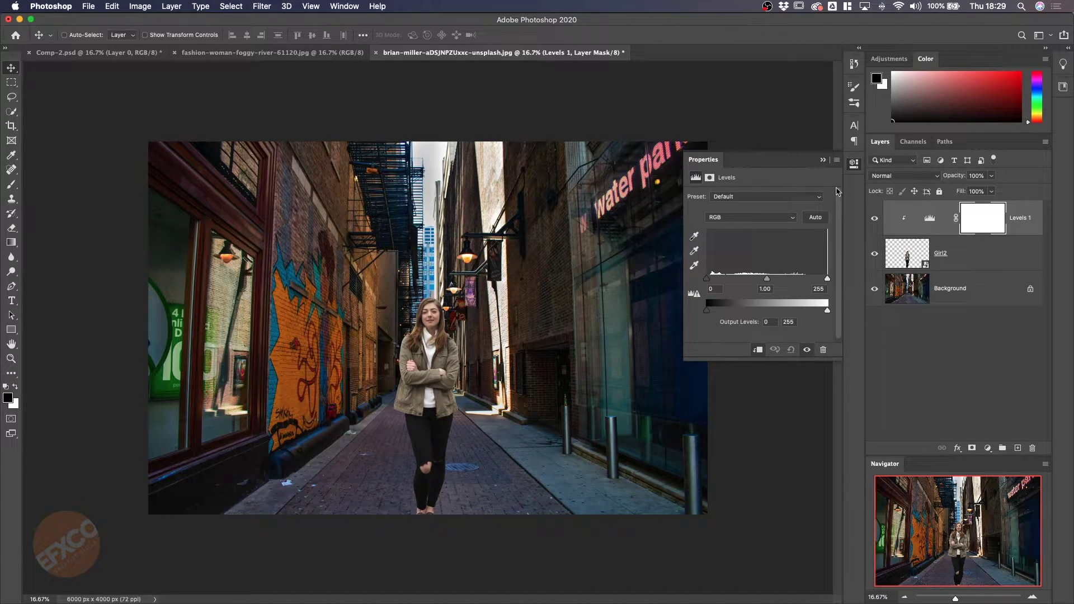
Step: Add a default Black & White adjustment layer on top, then reopen the Levels 1 settings
left_click(854, 164)
left_click(988, 448)
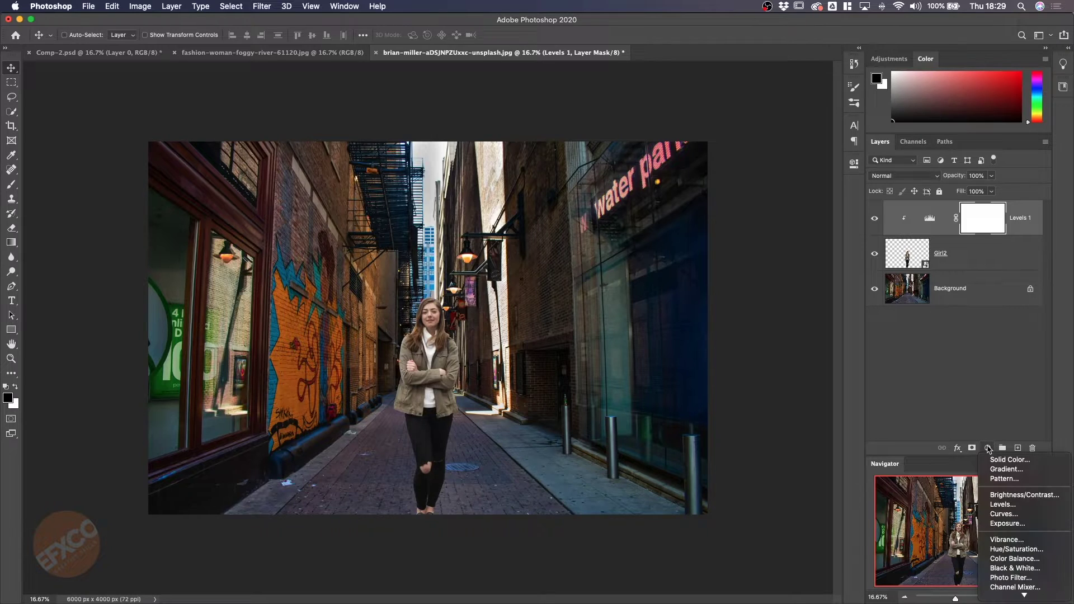
left_click(1008, 569)
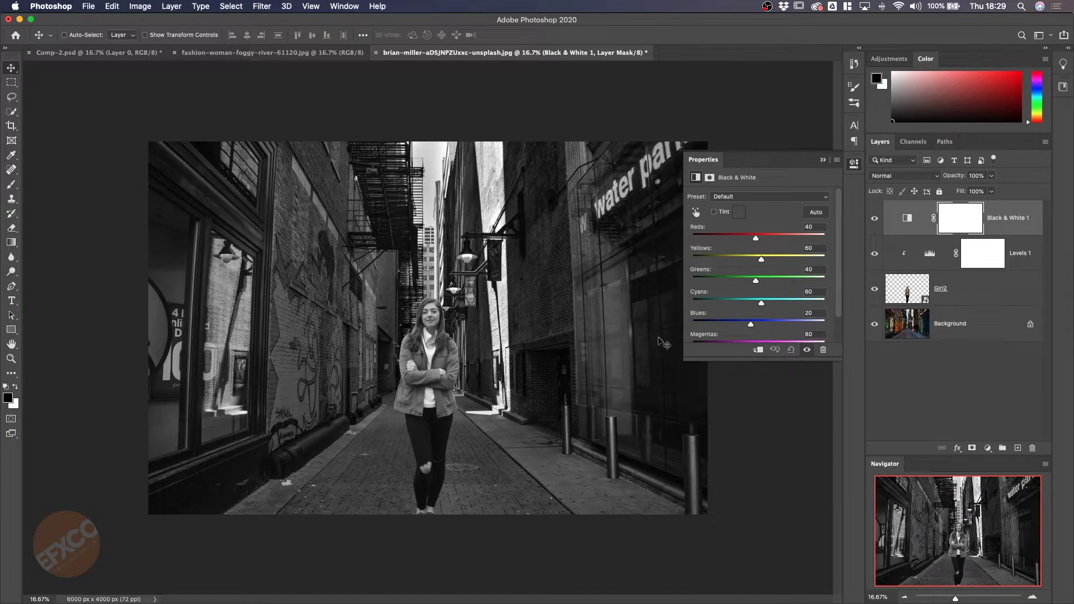
left_click(854, 166)
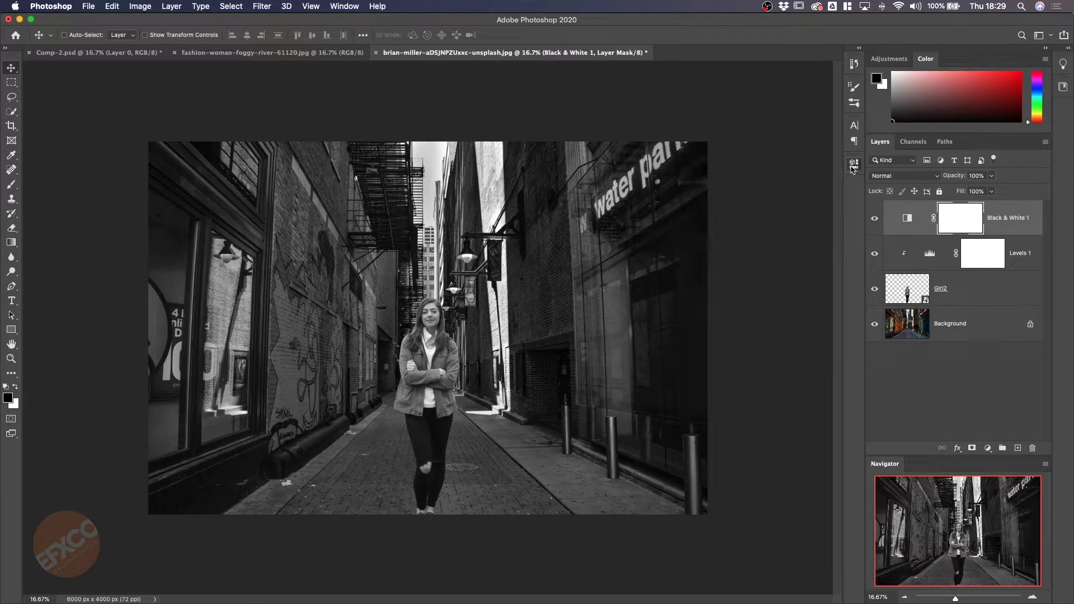
double_click(930, 255)
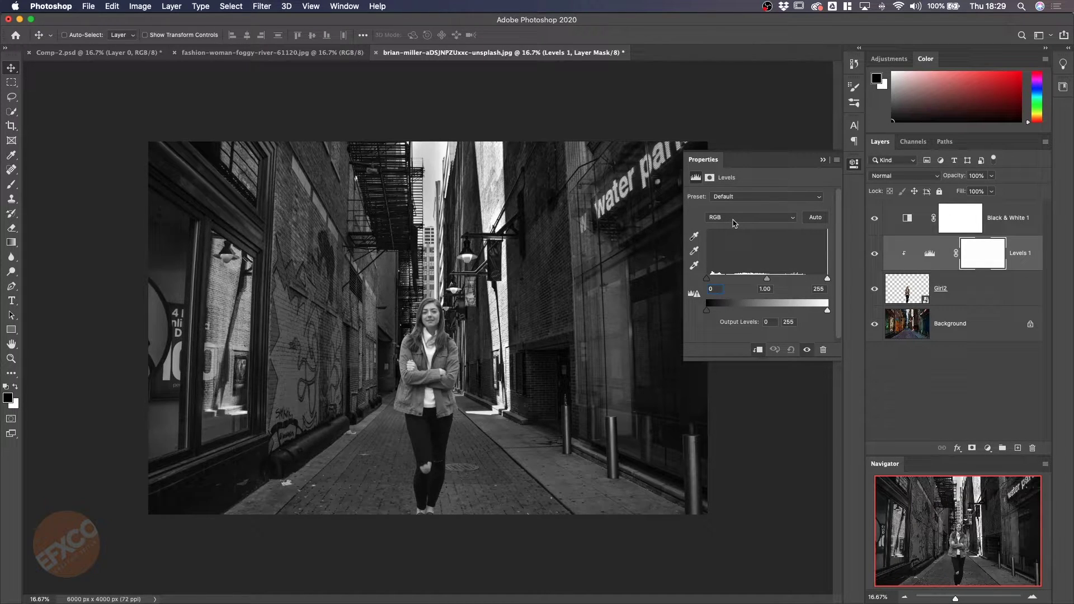
Step: Try and reset the RGB midtone, then set the Red channel midtone to 0.55
left_click_drag(767, 279, 787, 278)
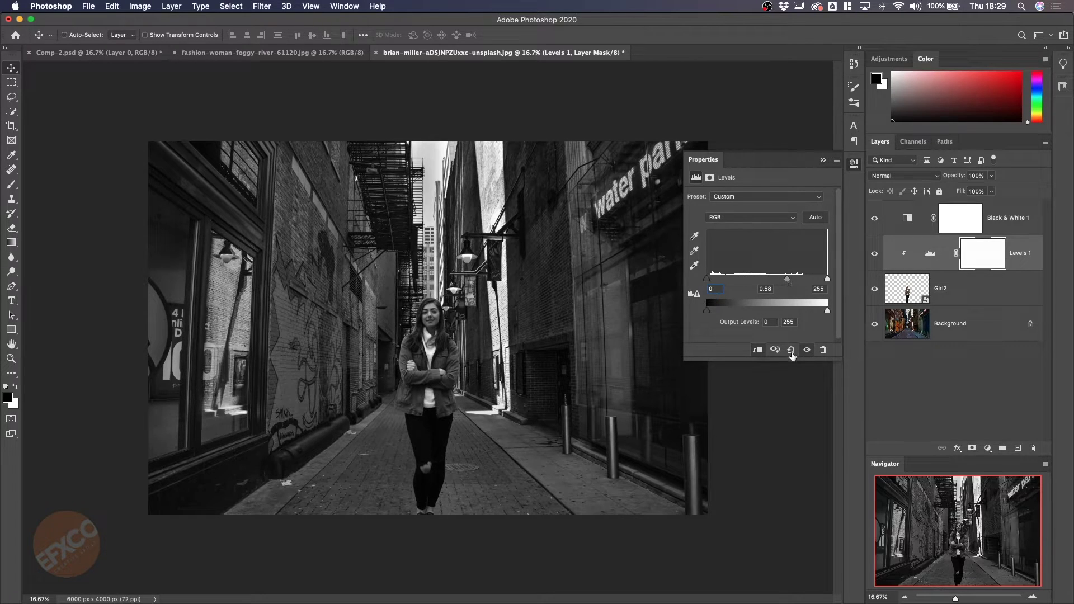
left_click(791, 350)
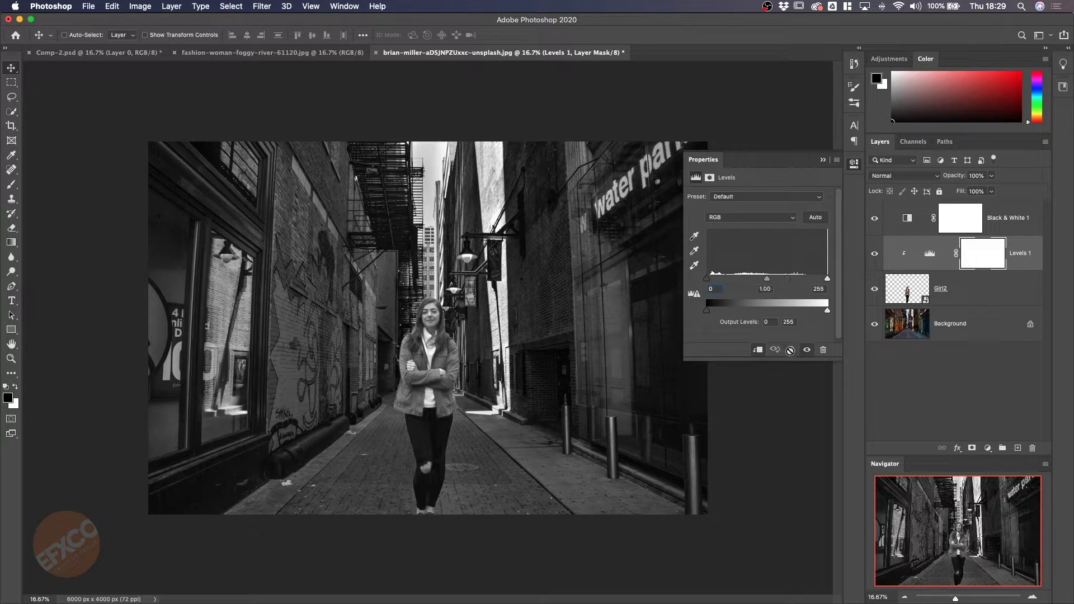
left_click(742, 226)
left_click(743, 227)
left_click_drag(770, 282, 805, 290)
left_click(750, 218)
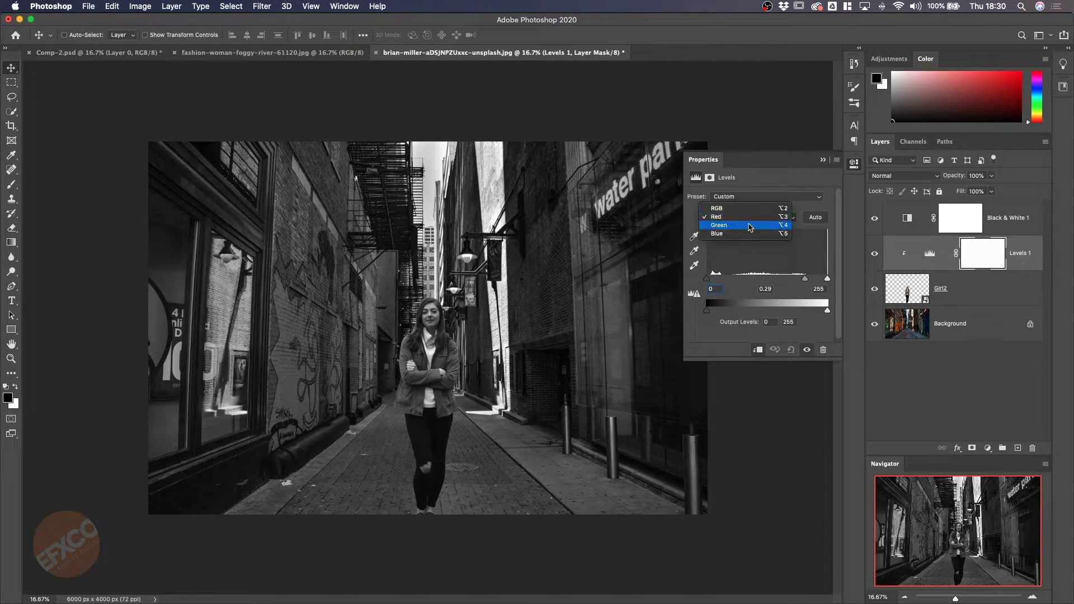
left_click(750, 226)
left_click(738, 218)
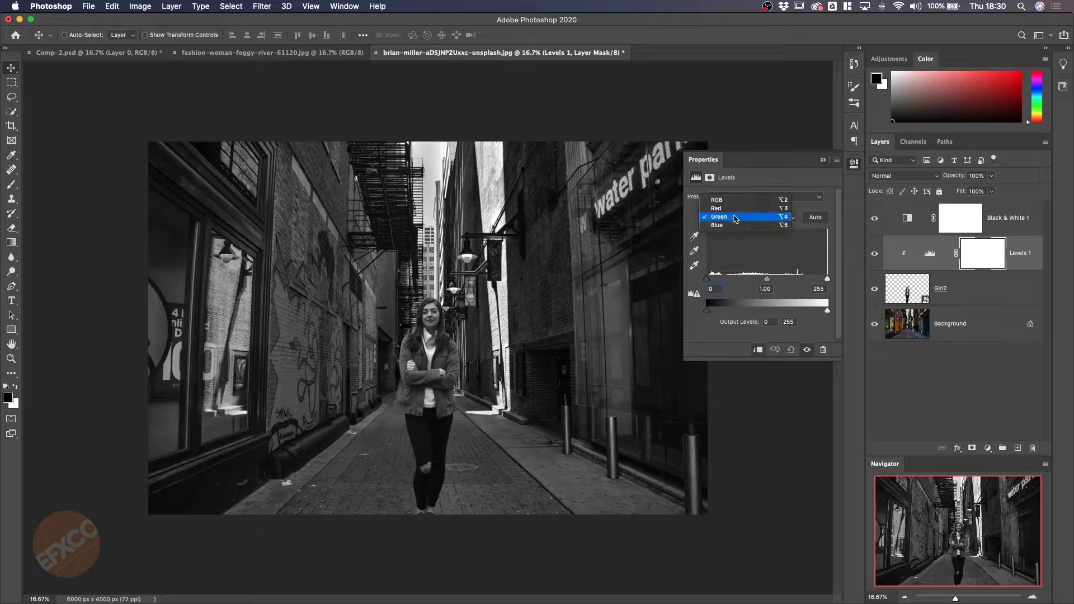
left_click(745, 207)
left_click_drag(804, 280, 789, 280)
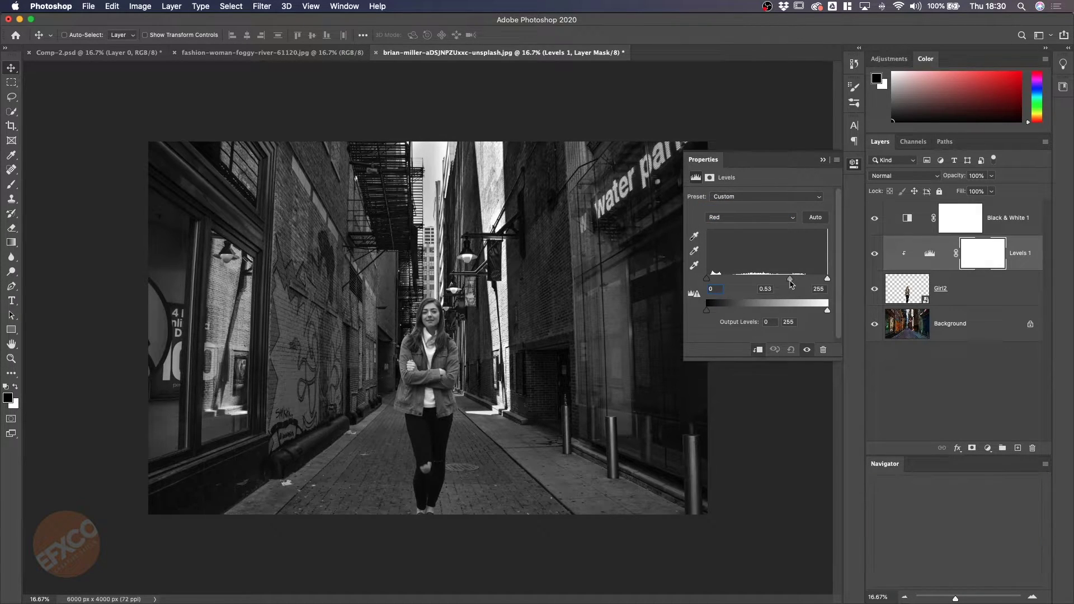
Step: Darken the Green midtones, set Blue midtones to 1.07, and return to the RGB channel
left_click(765, 219)
left_click(758, 226)
left_click_drag(766, 279, 776, 285)
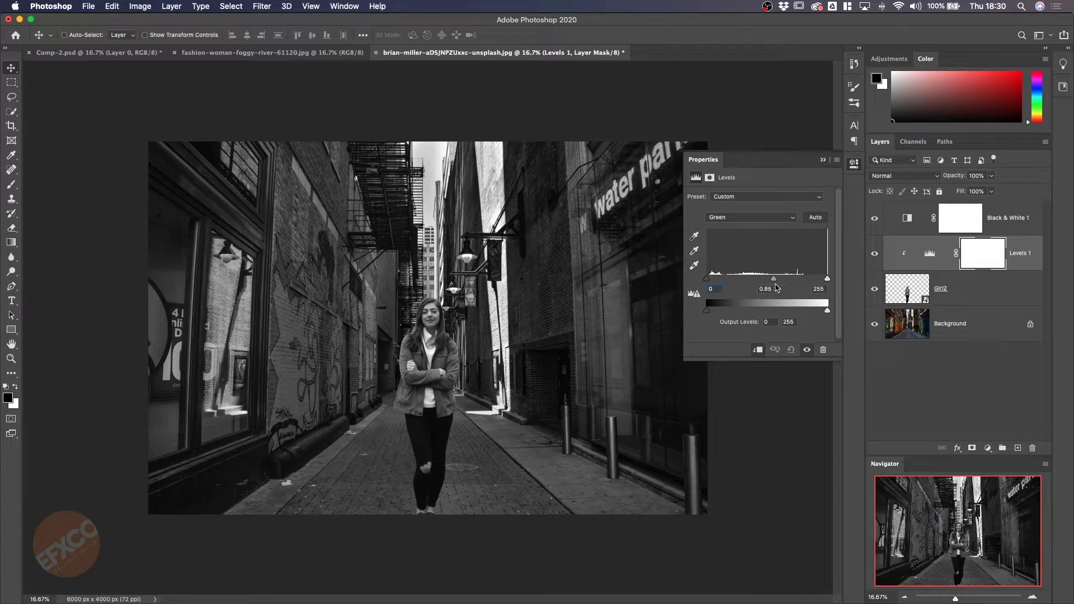
left_click(760, 219)
left_click(757, 227)
left_click_drag(776, 285, 765, 288)
left_click(748, 221)
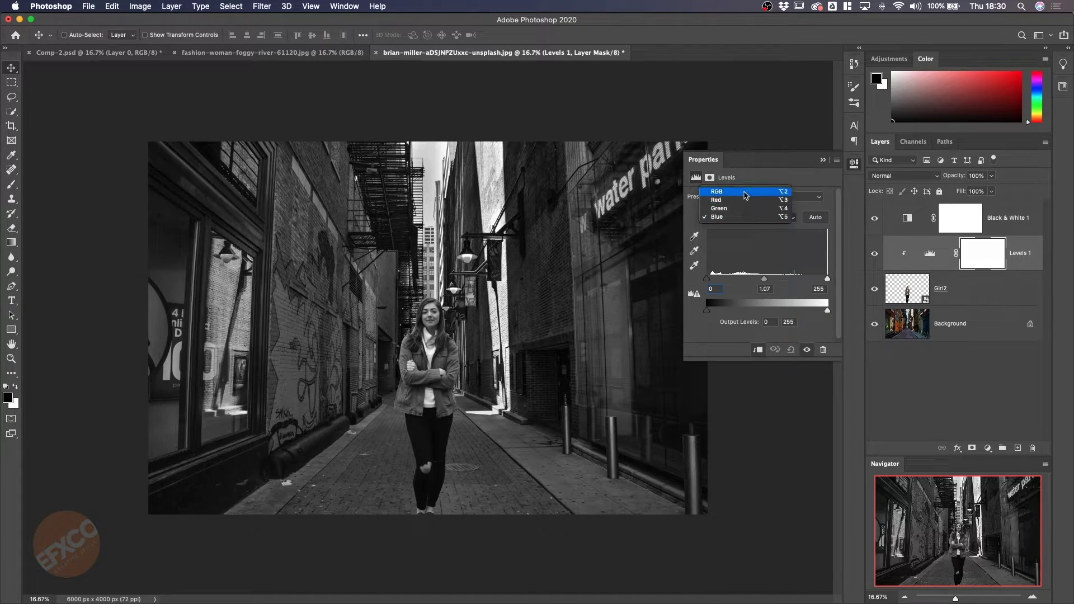
left_click(746, 192)
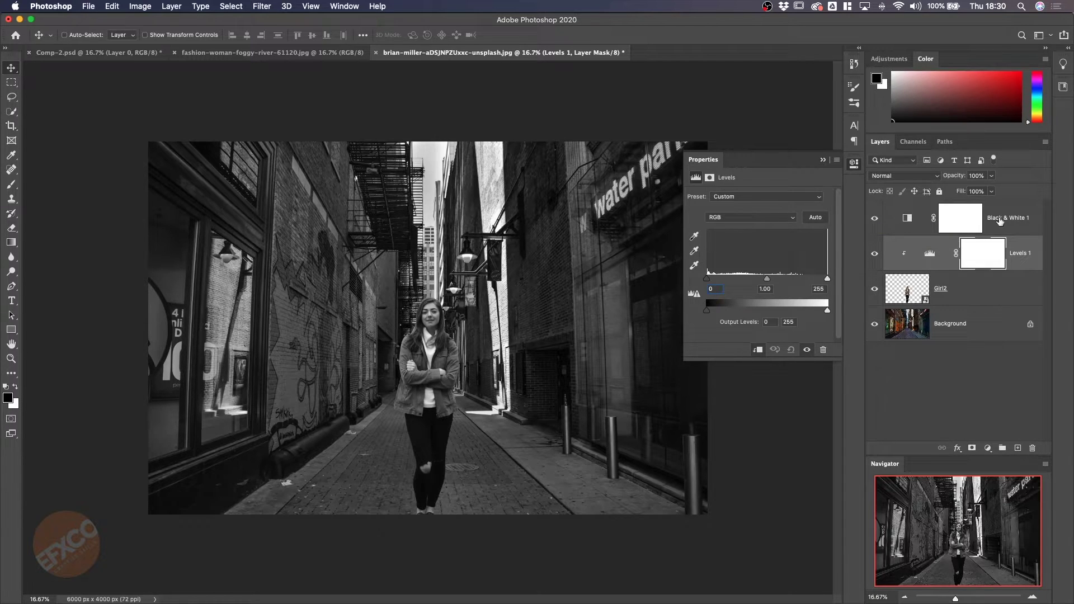
Step: Hide Black & White 1 and set first-pass midtones: Red 0.63, Green 0.81, Blue 0.90
left_click(874, 220)
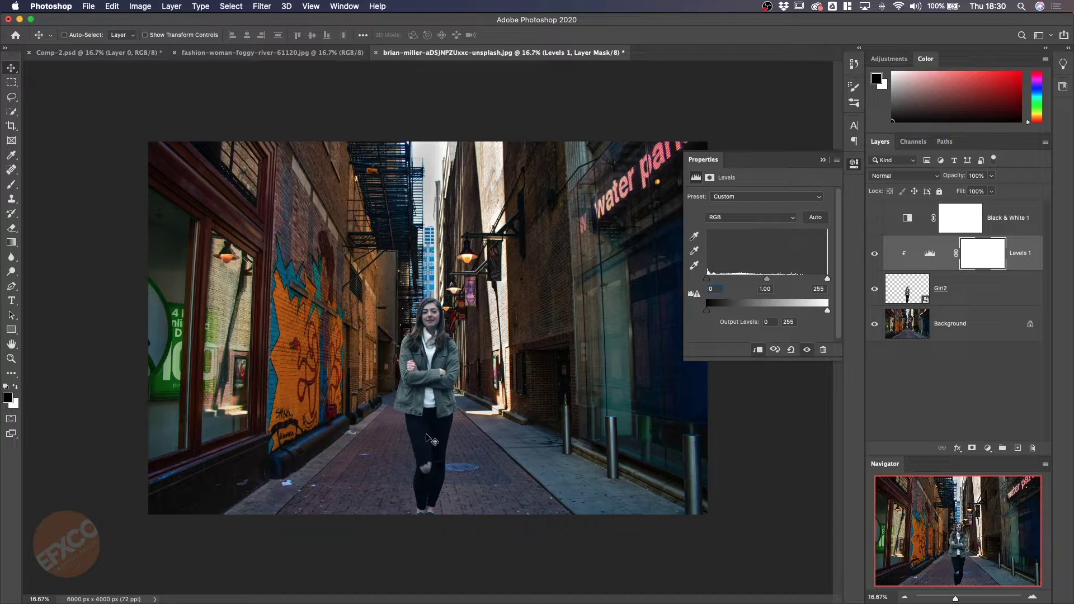
left_click(774, 219)
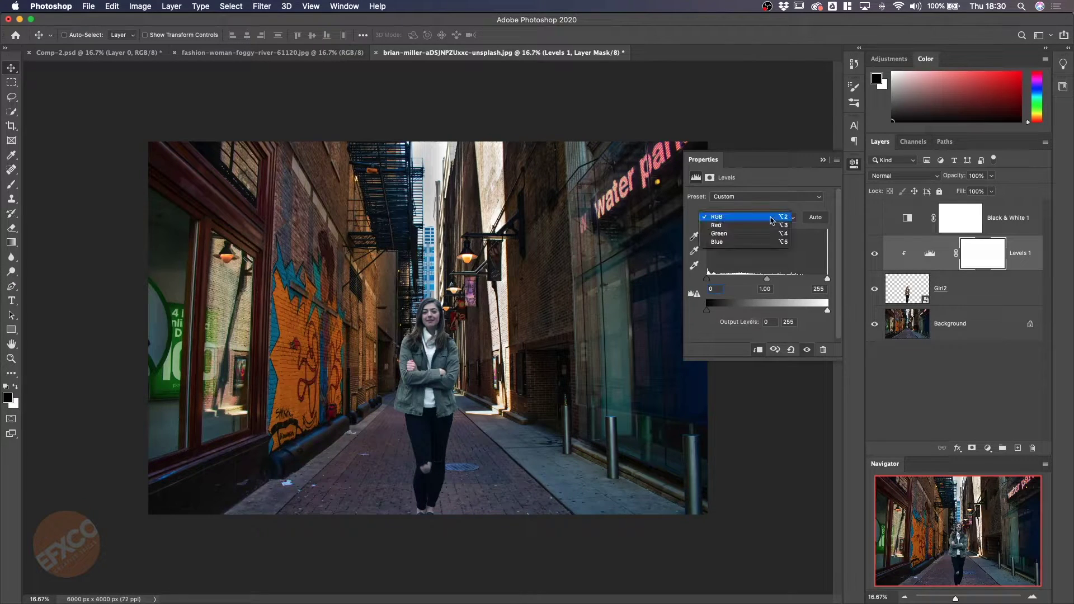
left_click(757, 225)
mouse_move(767, 278)
left_mouse_down()
mouse_move(797, 279)
mouse_move(785, 280)
left_mouse_up()
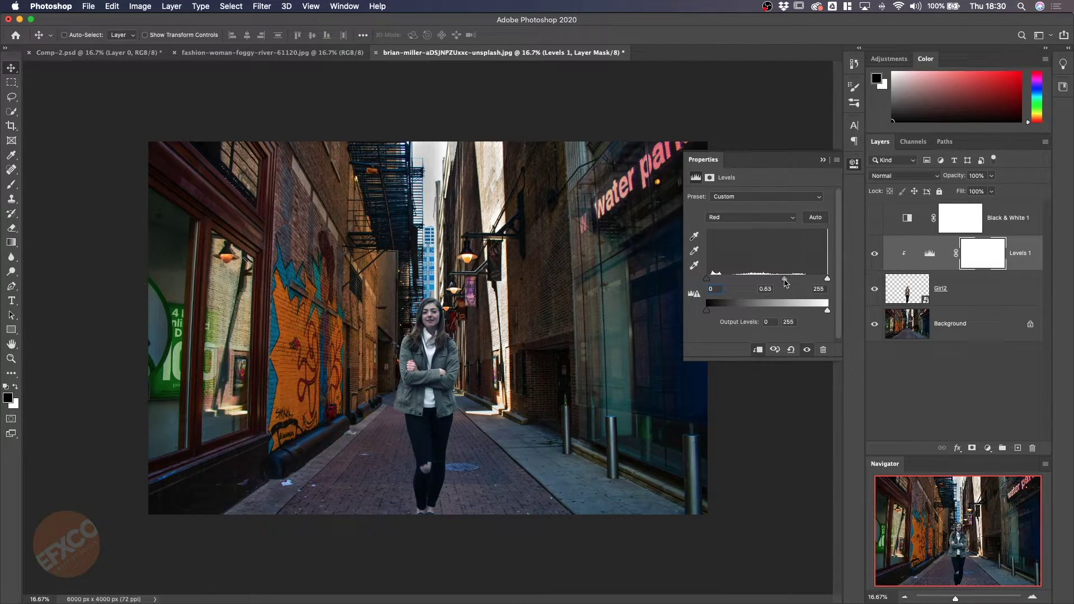
left_click(748, 218)
left_click(748, 226)
left_click_drag(783, 279, 776, 283)
left_click(753, 218)
left_click(753, 227)
left_click_drag(765, 282, 769, 284)
Step: Fine-tune the Levels midtones to Red 0.61, Green 0.80 and Blue 0.97
left_click(749, 218)
left_click(750, 200)
left_click_drag(769, 278, 784, 283)
left_click(761, 217)
left_click(752, 228)
left_click_drag(775, 281, 775, 280)
left_click(756, 223)
left_click(754, 205)
left_click_drag(783, 279, 786, 279)
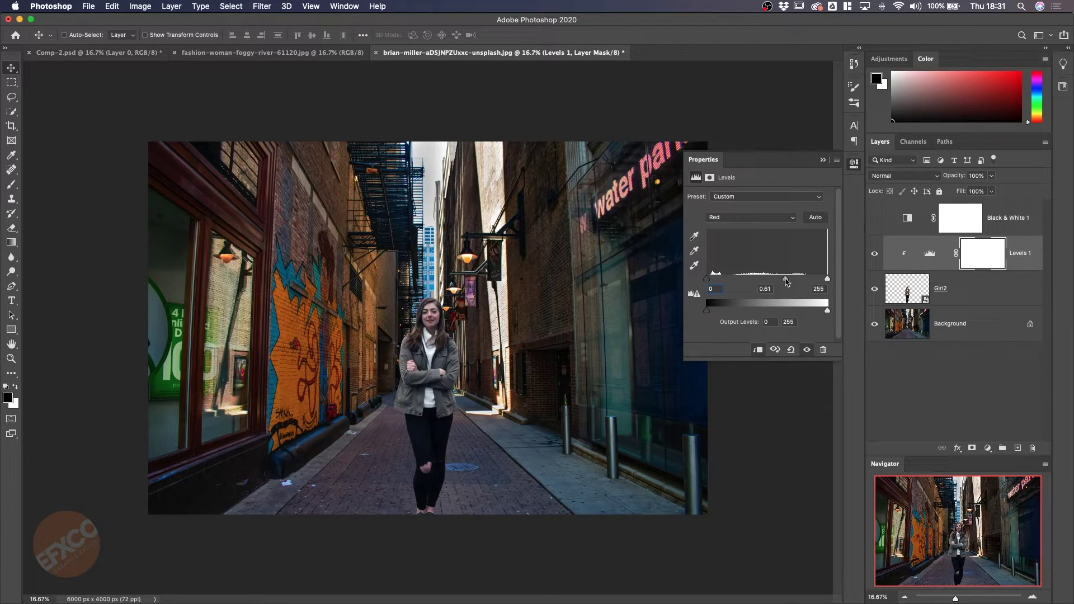
left_click(776, 220)
left_click(756, 236)
left_click_drag(767, 279, 769, 279)
left_click(853, 166)
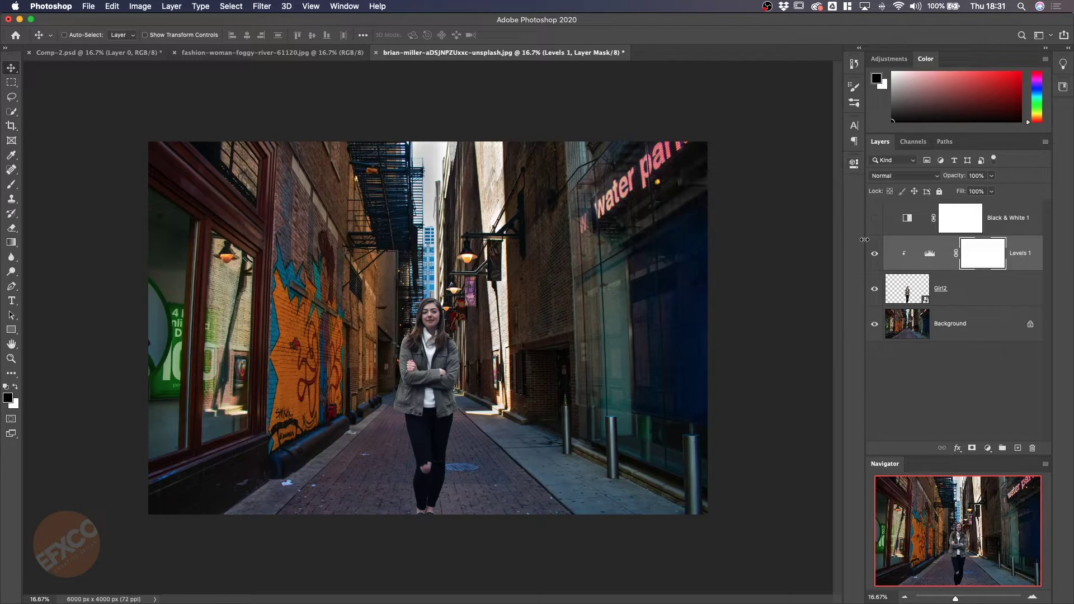
left_click(874, 257)
left_click(875, 256)
left_click(875, 257)
left_click(875, 256)
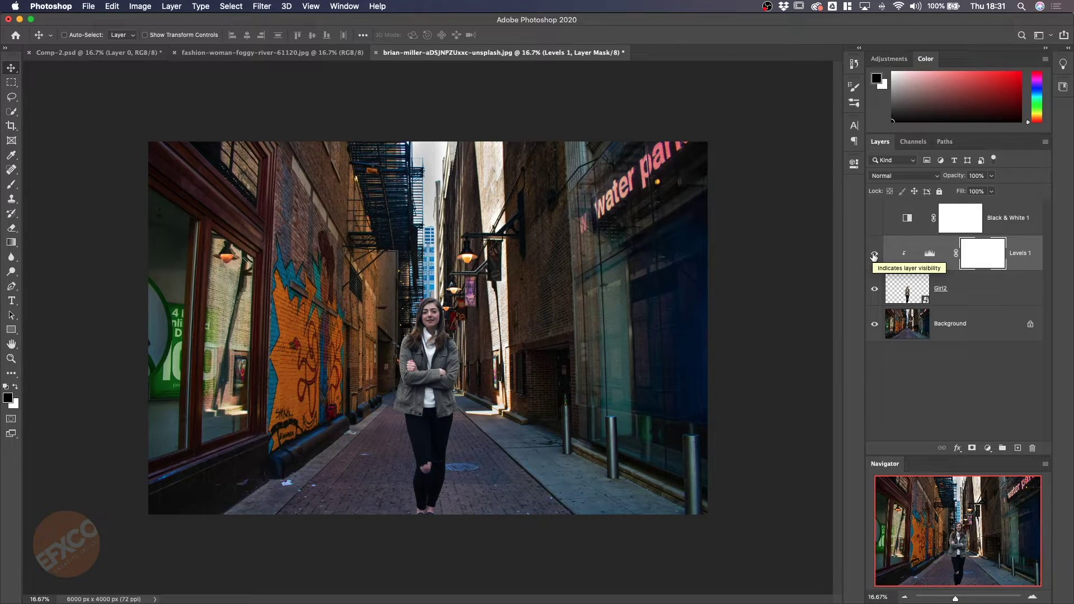
left_click(875, 257)
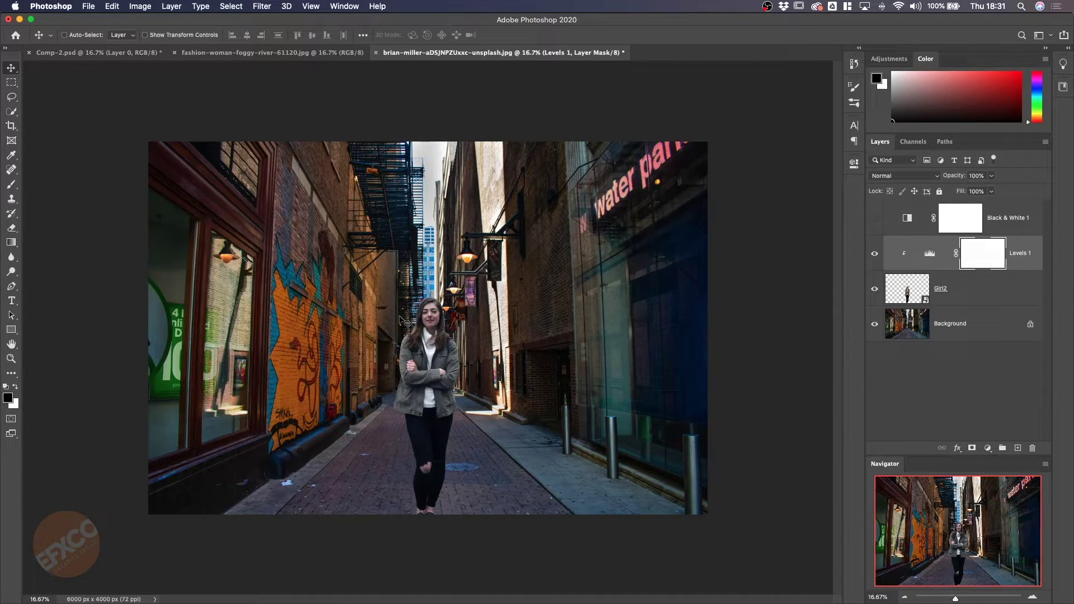
scroll(417, 374, "up", 5)
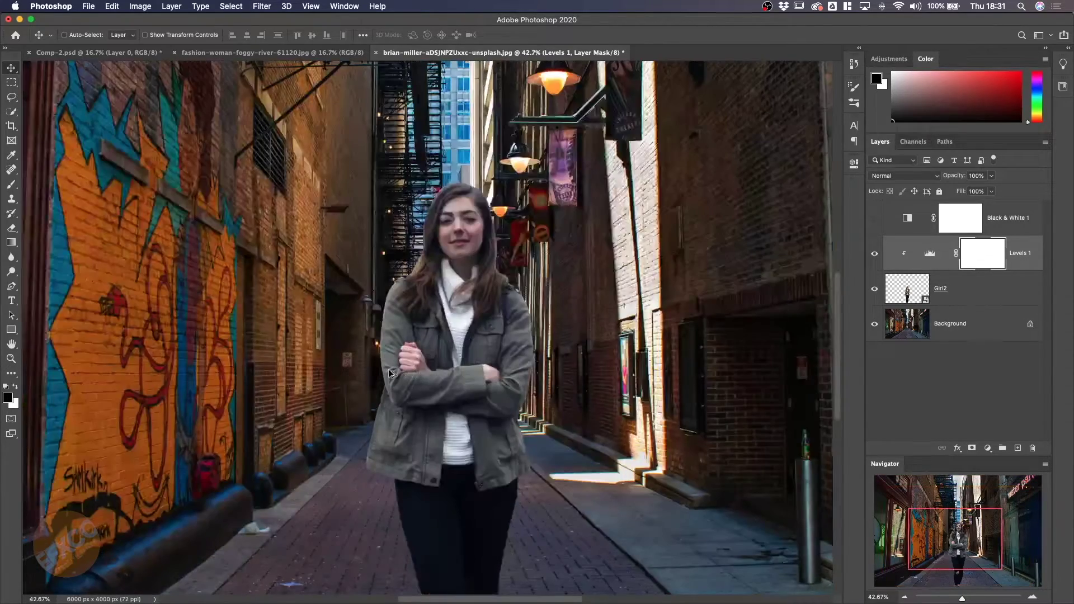
scroll(389, 368, "up", 5)
scroll(485, 266, "up", 10)
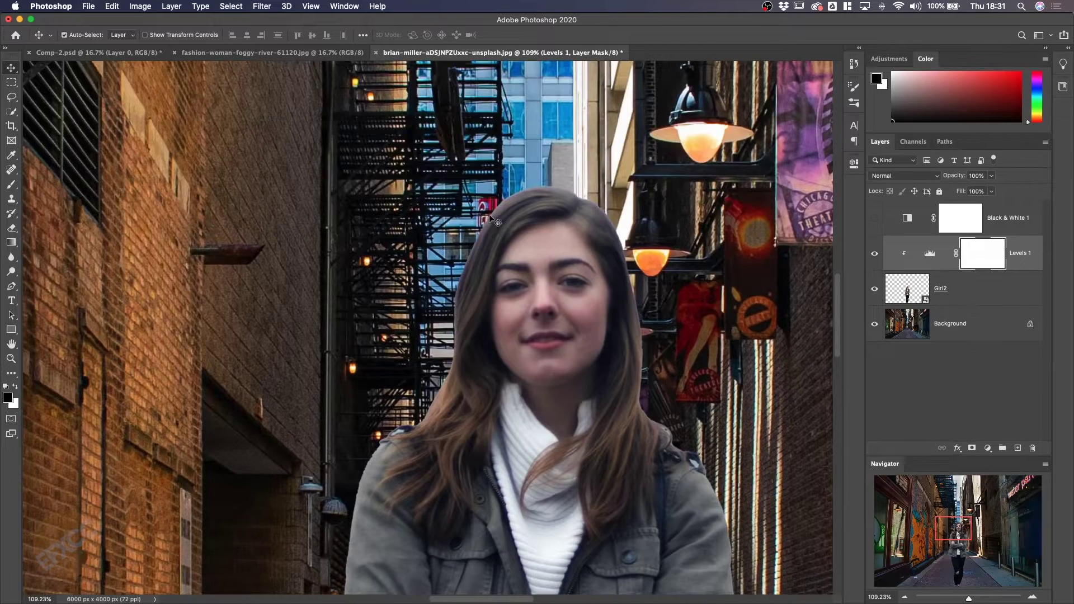
scroll(490, 219, "left", 2)
scroll(506, 229, "left", 2)
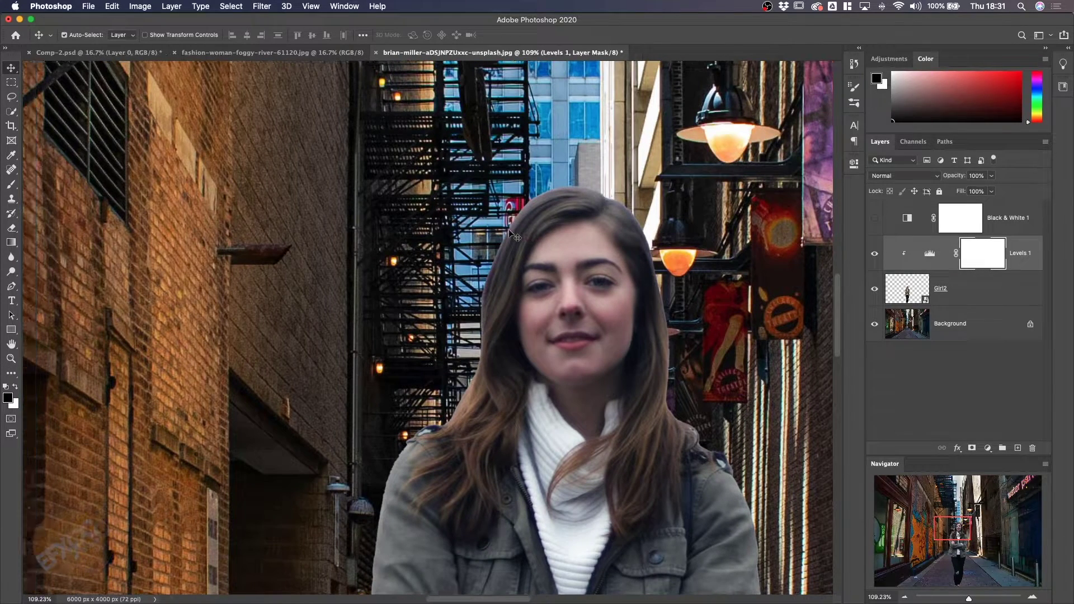
scroll(515, 235, "up", 5)
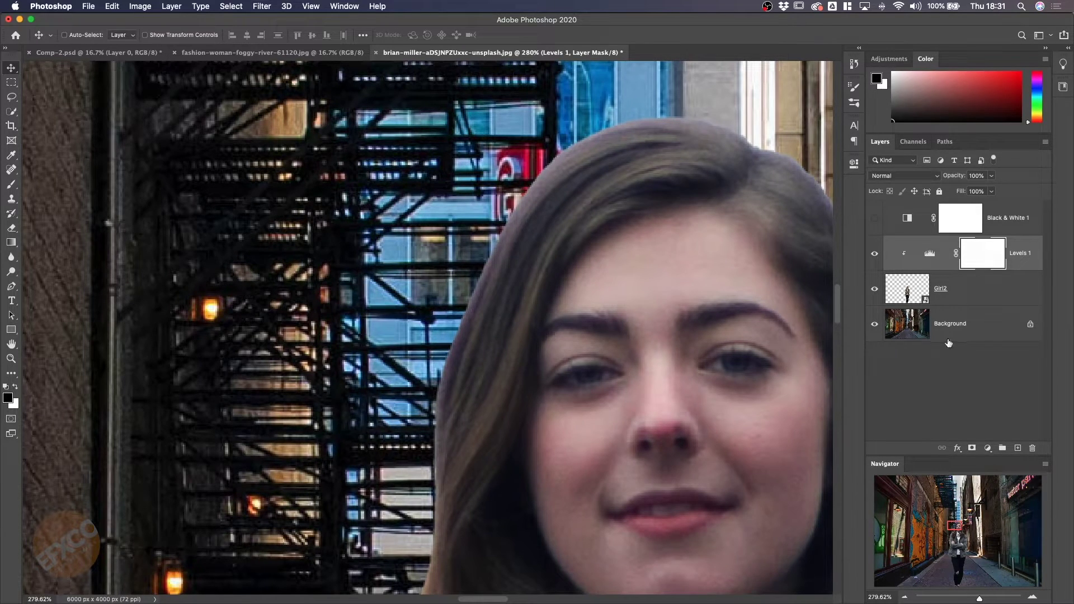
left_click(988, 292)
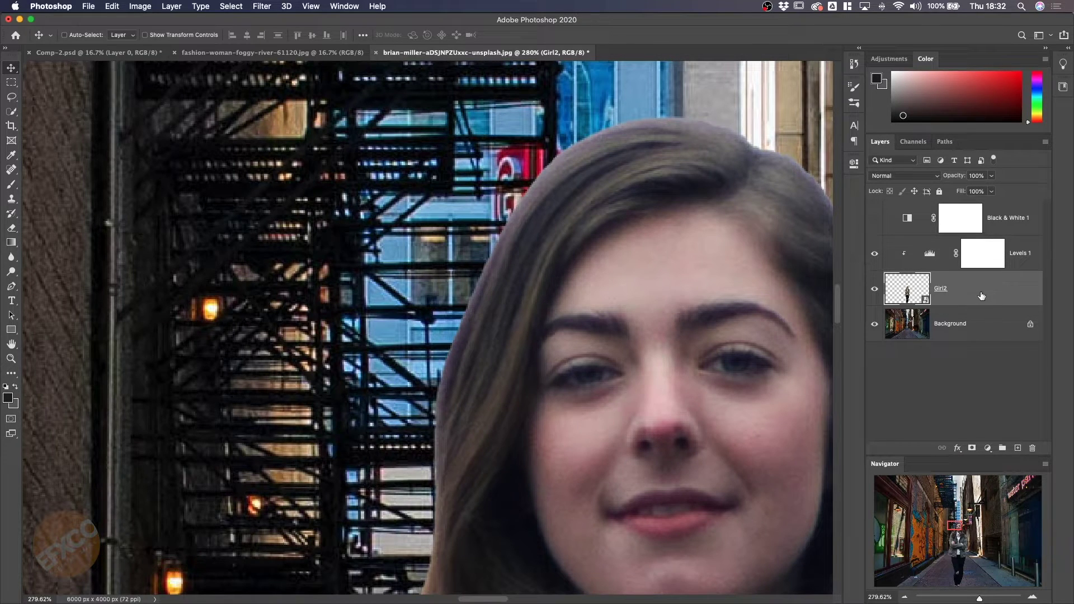
key("super+0")
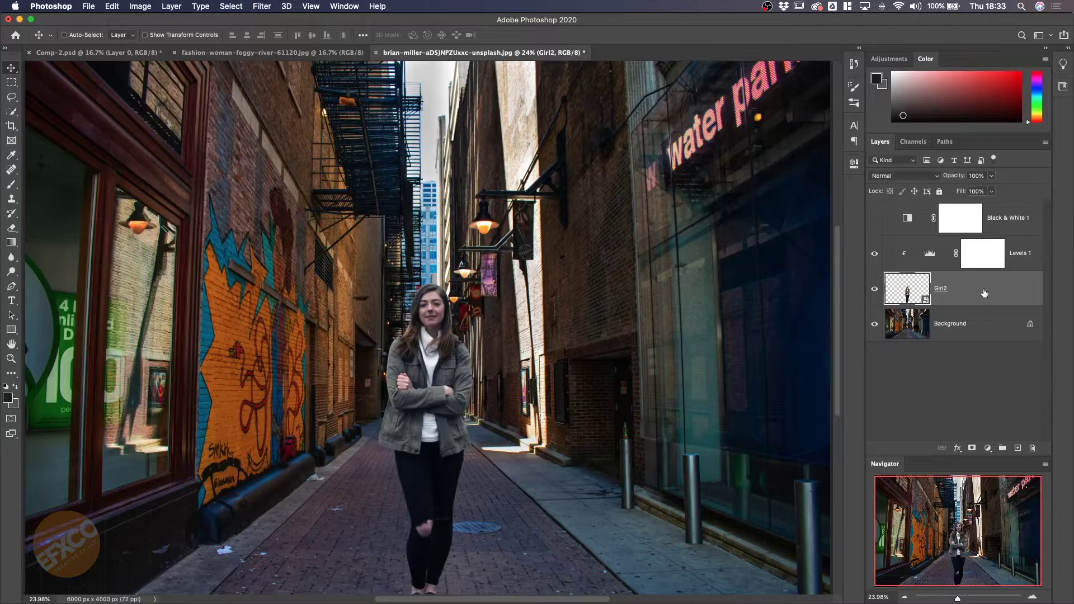
Step: Load Girl2's outline as a selection and add a layer mask from it
key("super")
left_click(908, 291, "super")
left_click(972, 449)
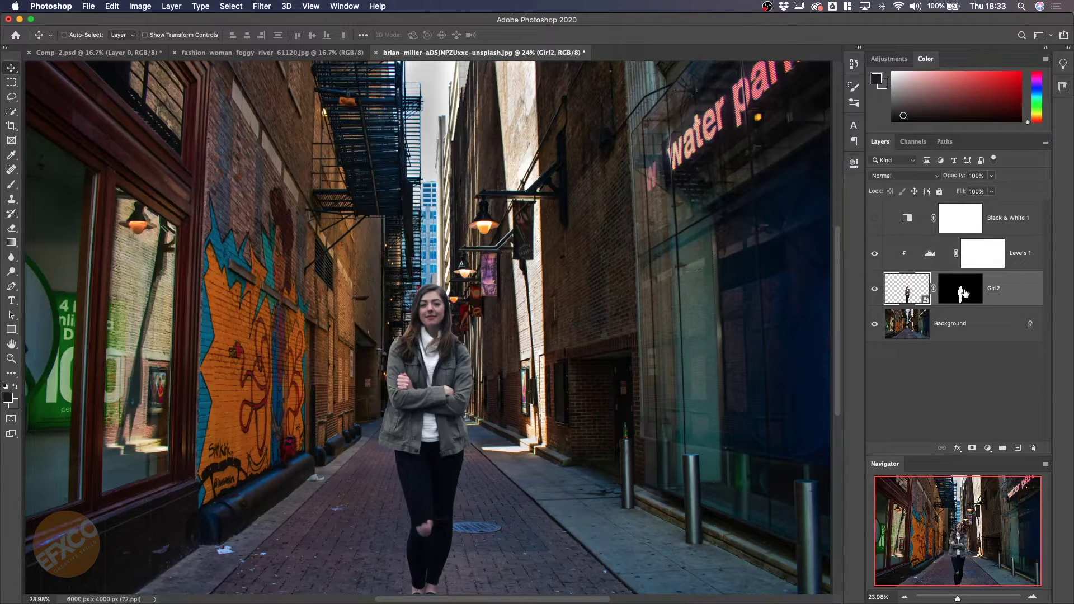
Step: View the Girl2 mask alone, compare it with the composite, and make the mask the editing target
left_click(962, 293, "alt")
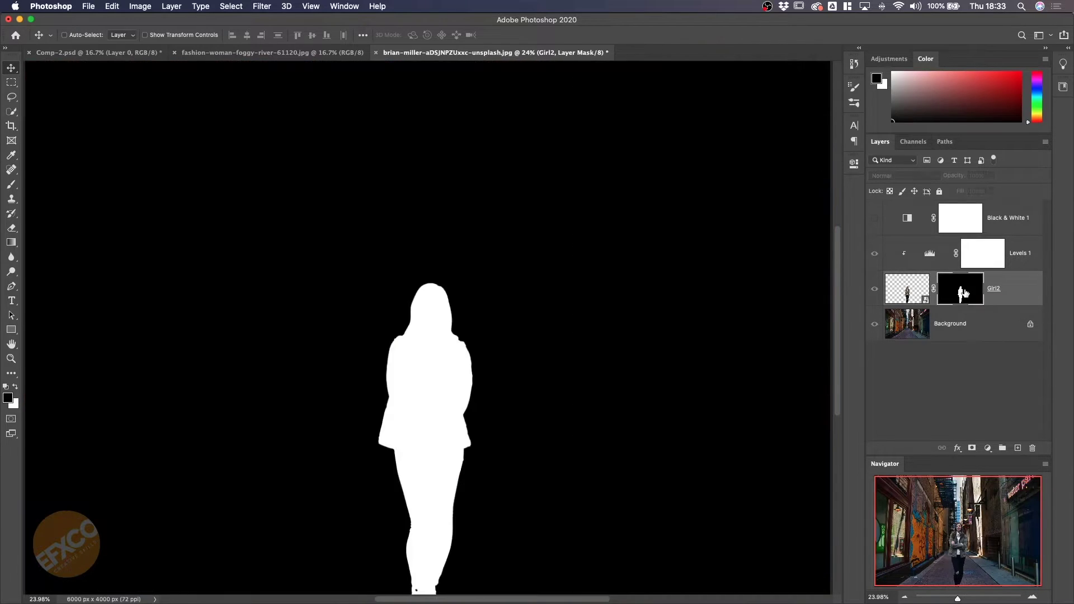
left_click(963, 293, "alt")
left_click(962, 293, "alt")
left_click(964, 291, "alt")
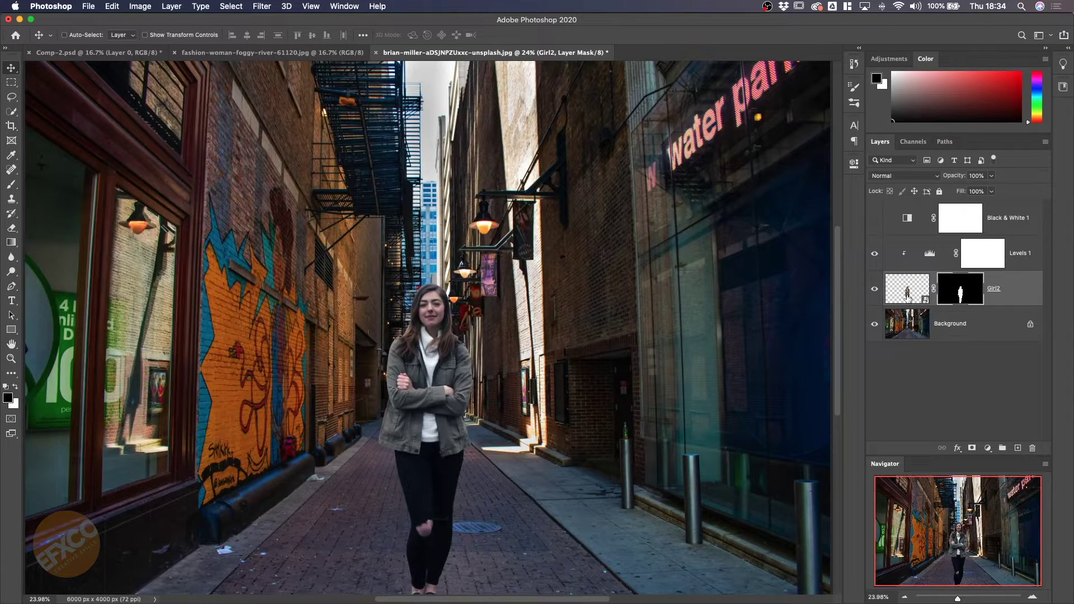
left_click(908, 292)
left_click(961, 292)
left_click(912, 292)
left_click(961, 292)
left_click(912, 292)
left_click(960, 292)
scroll(421, 309, "up", 3)
scroll(421, 309, "up", 5)
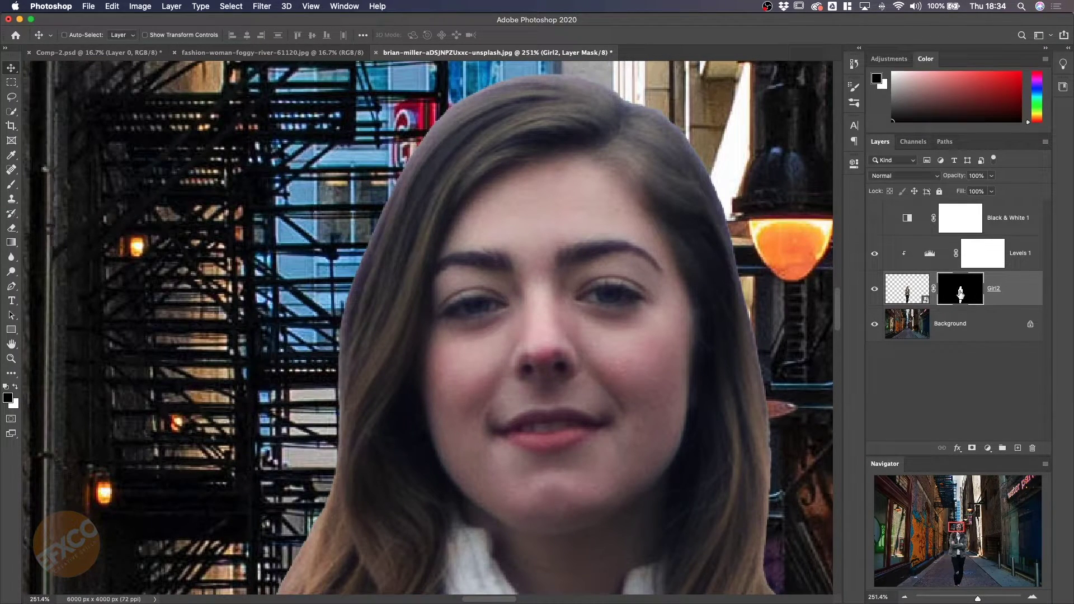
Step: Open the Minimum filter on Girl2's mask and compare the hair edge with preview on and off
left_click(257, 7)
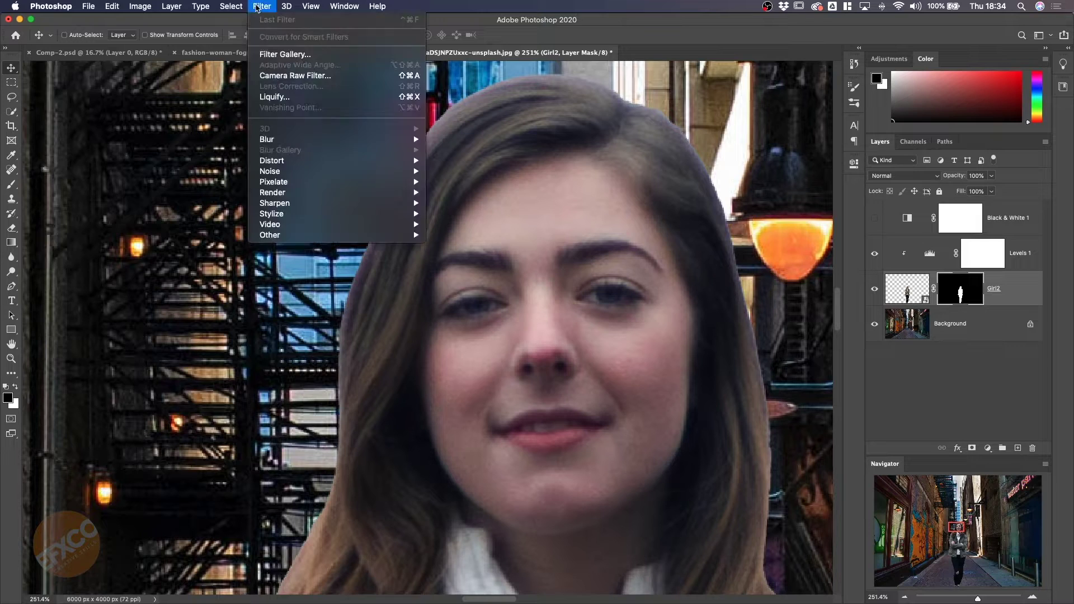
mouse_move(296, 236)
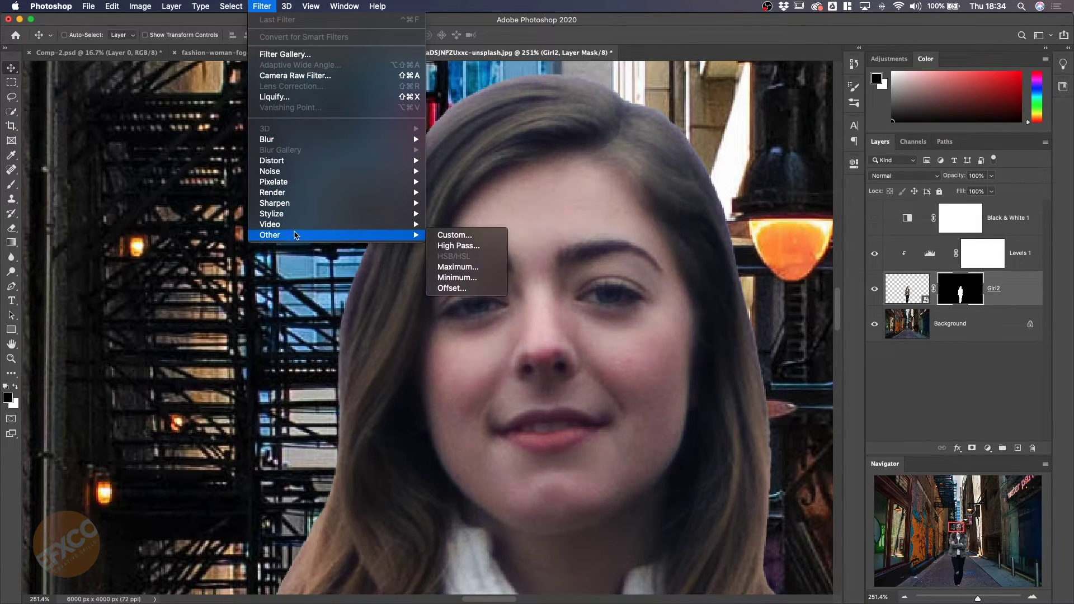
left_click(457, 278)
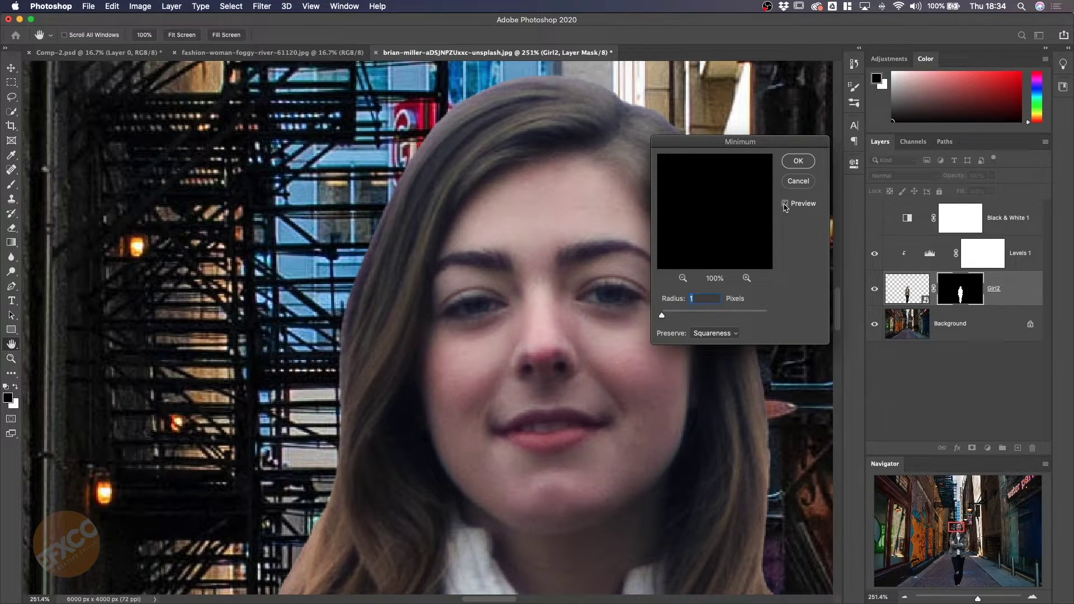
left_click(785, 205)
left_click(785, 204)
left_click(785, 204)
left_click(785, 205)
left_click(785, 204)
left_click(785, 204)
left_click(785, 204)
left_click(785, 204)
Step: Set the Minimum radius to 1 pixel, check the hair edge, and apply it to the mask
left_click(785, 204)
left_click(785, 204)
left_click(785, 204)
left_click(785, 204)
left_click(786, 204)
left_click(785, 204)
left_click(785, 204)
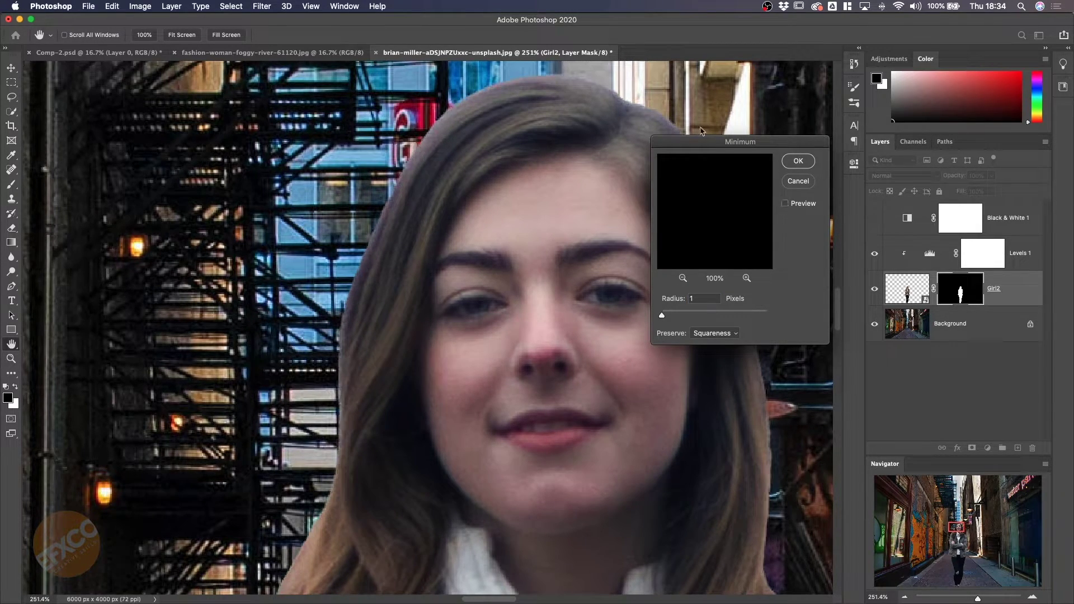
left_click(785, 205)
left_click(798, 162)
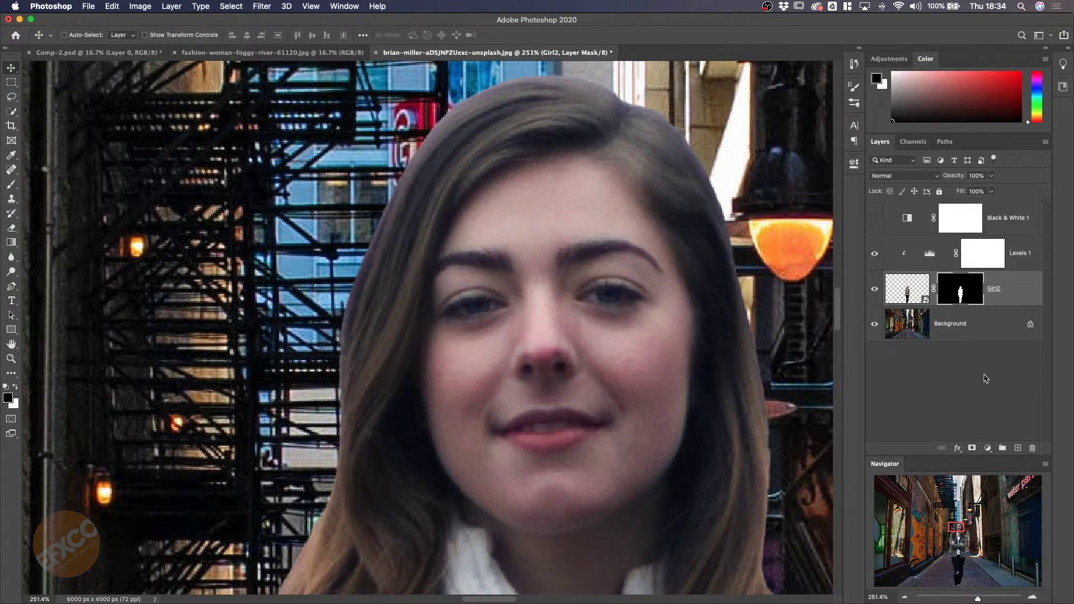
key("super+0")
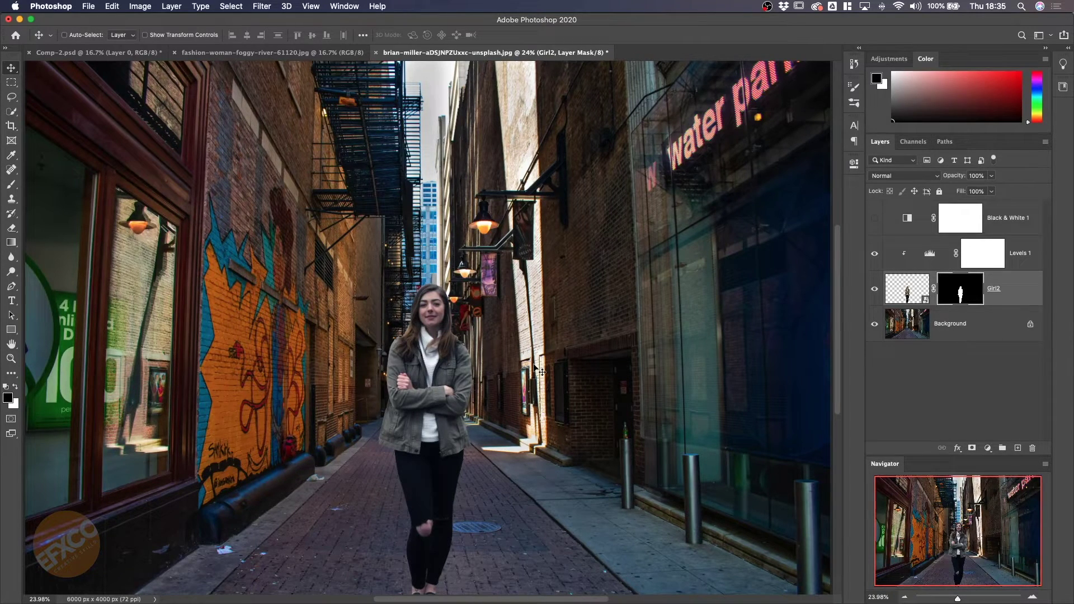
Step: Unlock the Background layer into Layer 0 and convert it to a smart object
left_click(958, 387)
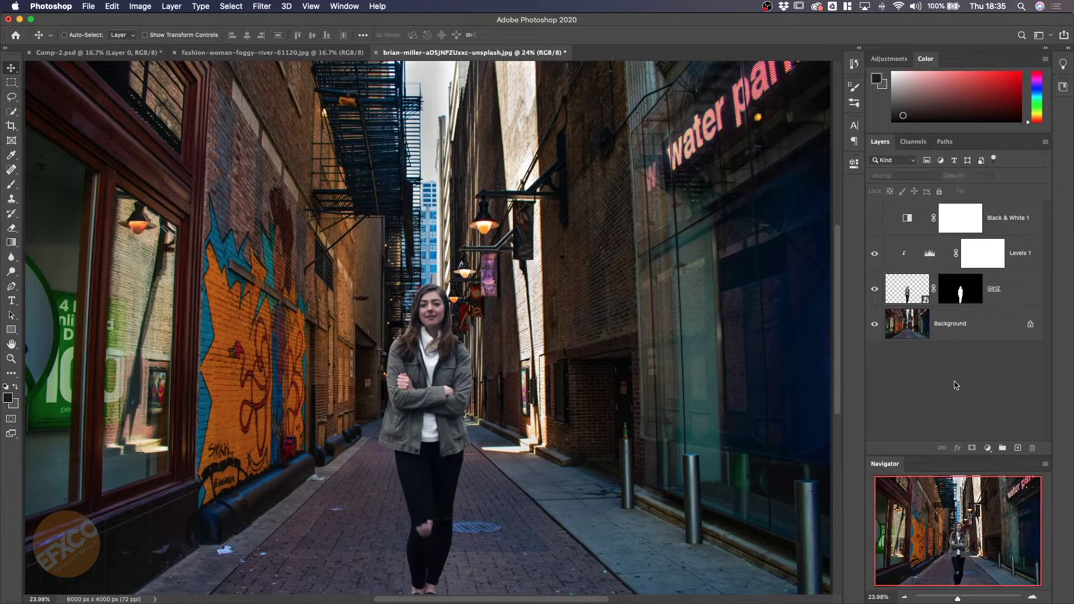
left_click(978, 330)
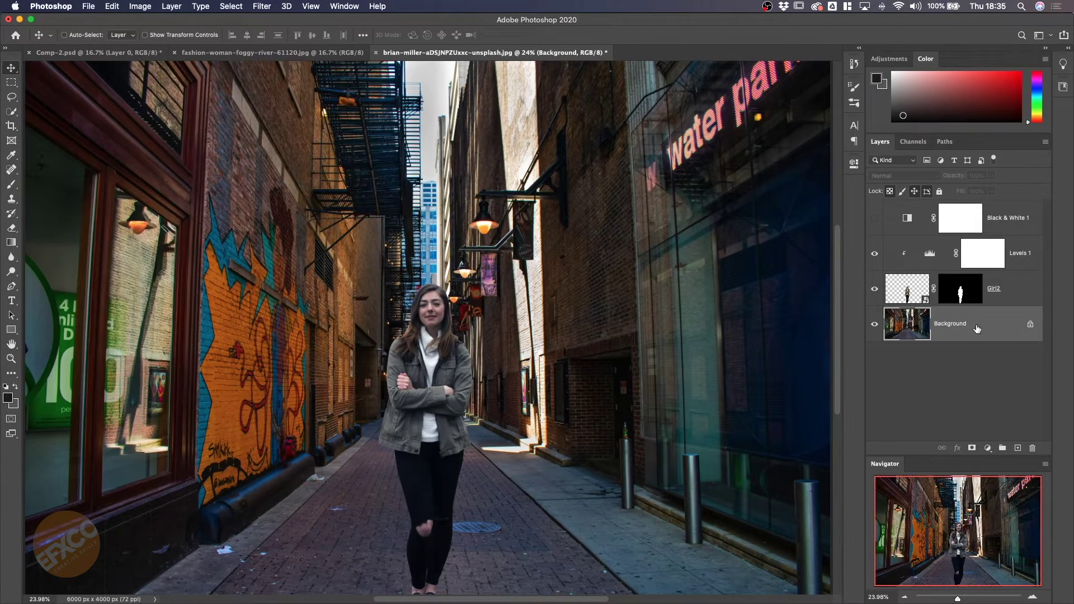
left_click(1031, 325)
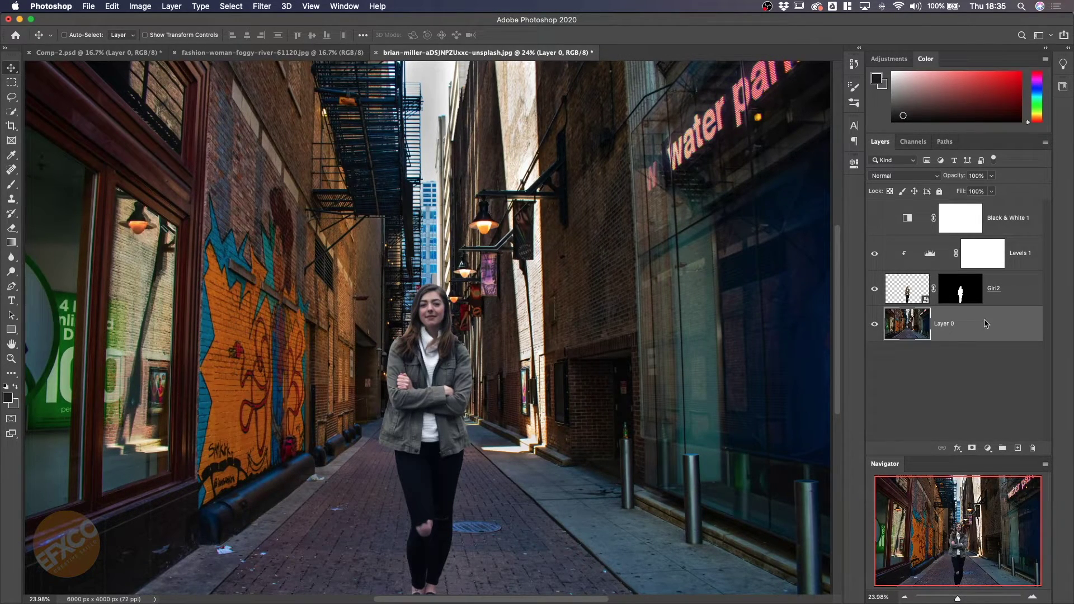
right_click(986, 324)
left_click(924, 269)
Step: Rename the smart object layer to Bg
double_click(947, 324)
type("Bg")
key("Return")
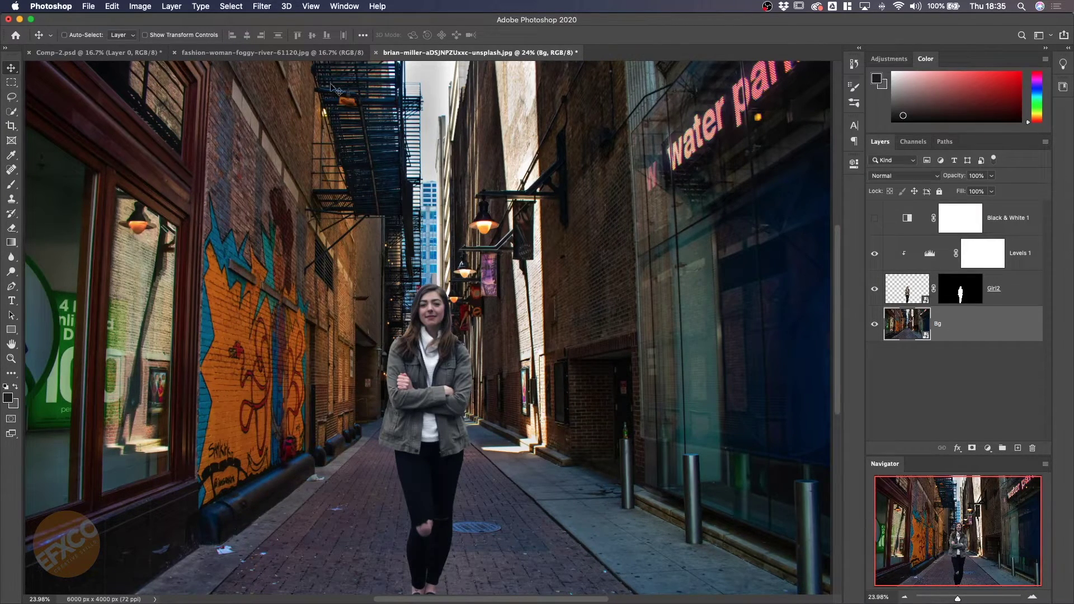
Step: Apply a Gaussian Blur smart filter with a 5.0 pixel radius to the Bg layer
left_click(263, 7)
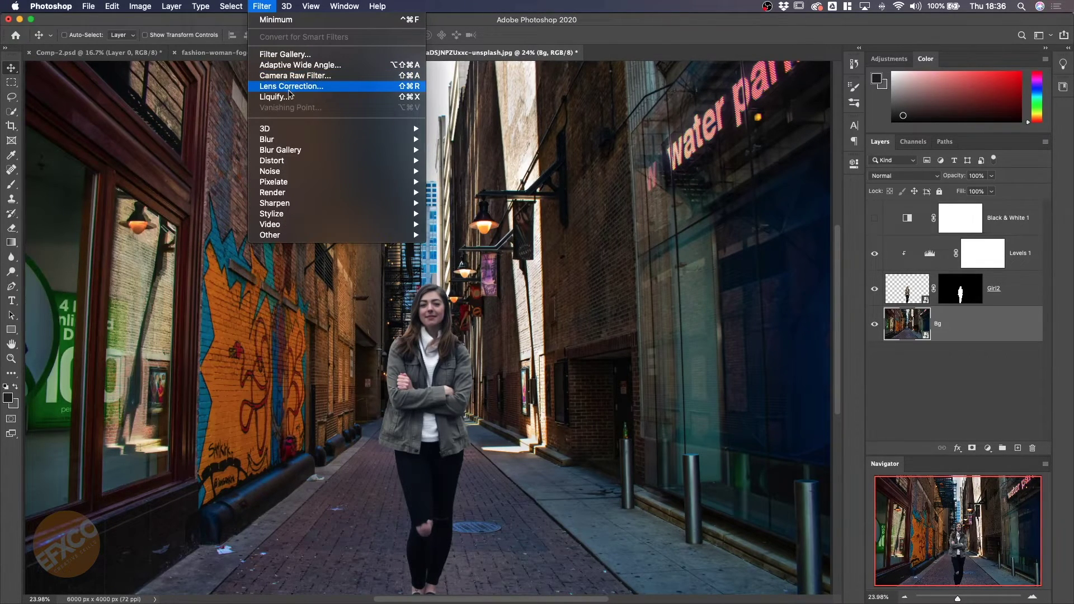
mouse_move(289, 141)
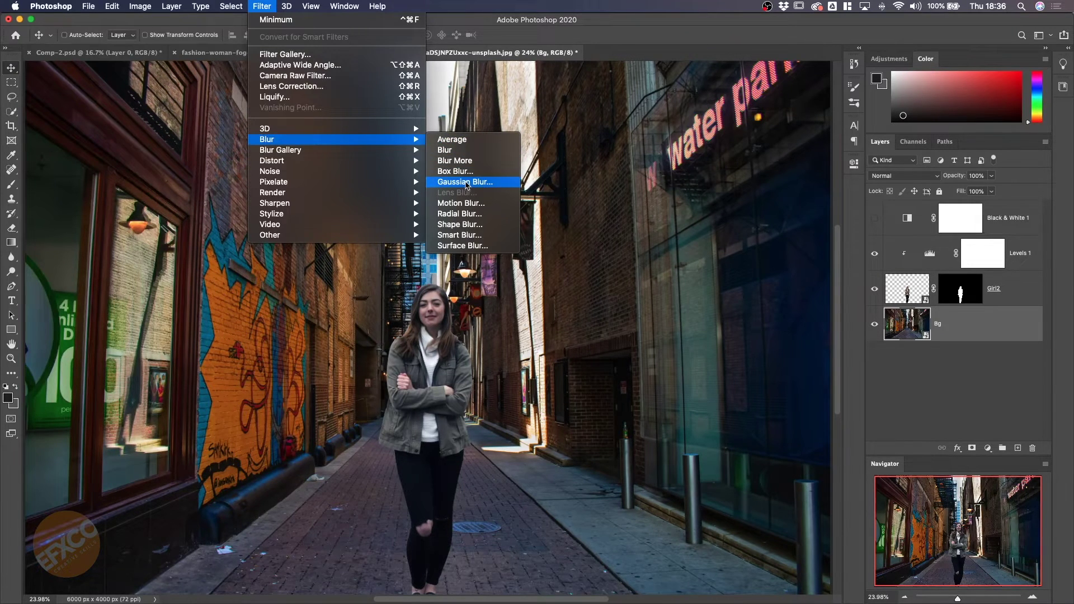
left_click(467, 182)
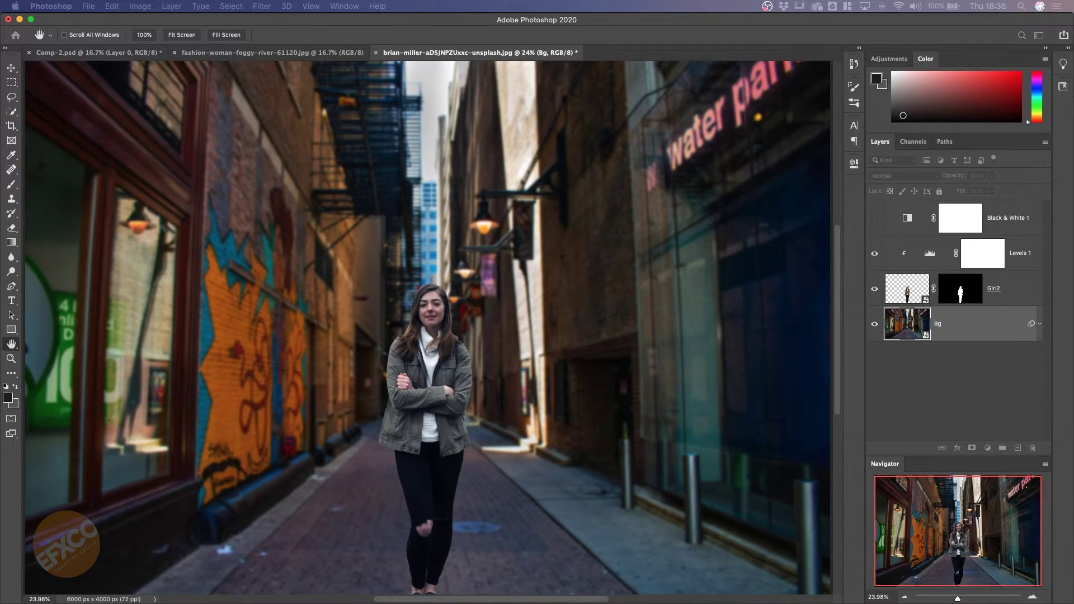
left_click_drag(912, 94, 693, 144)
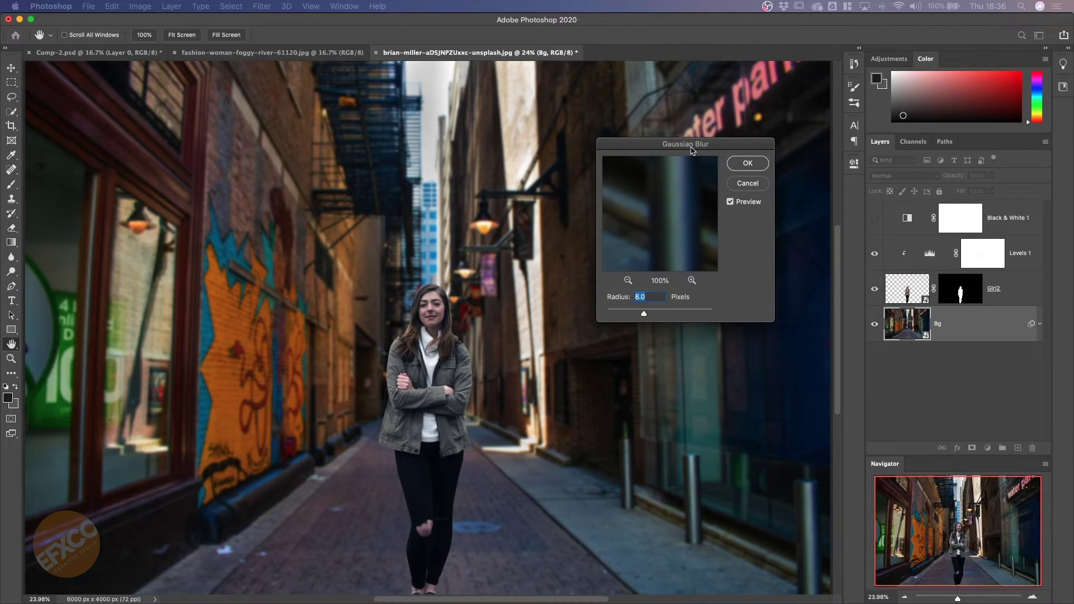
left_click_drag(648, 313, 636, 316)
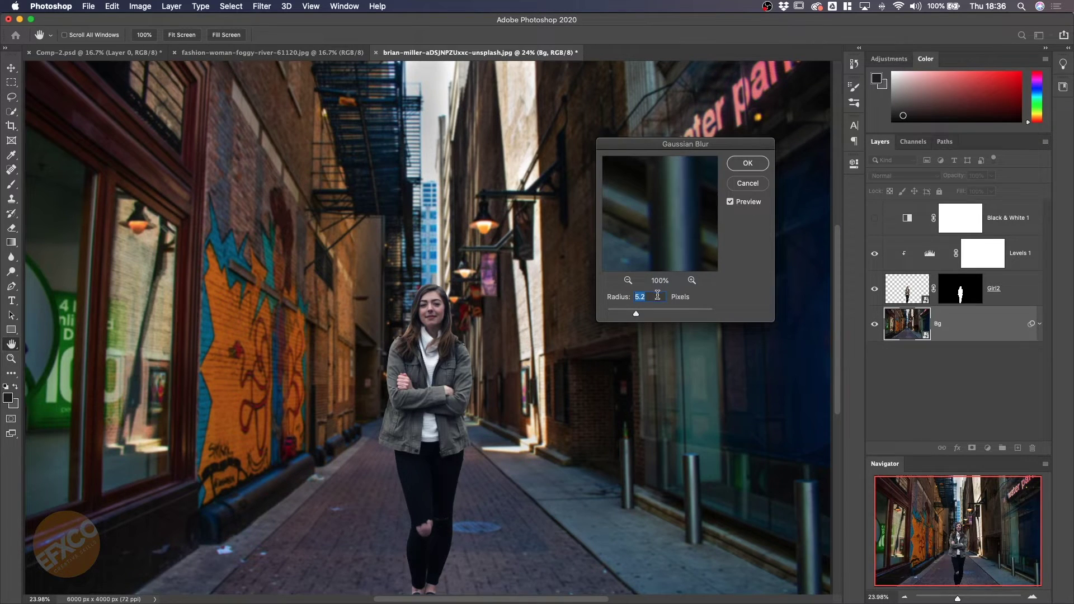
key("Down")
key("Down")
left_click(748, 164)
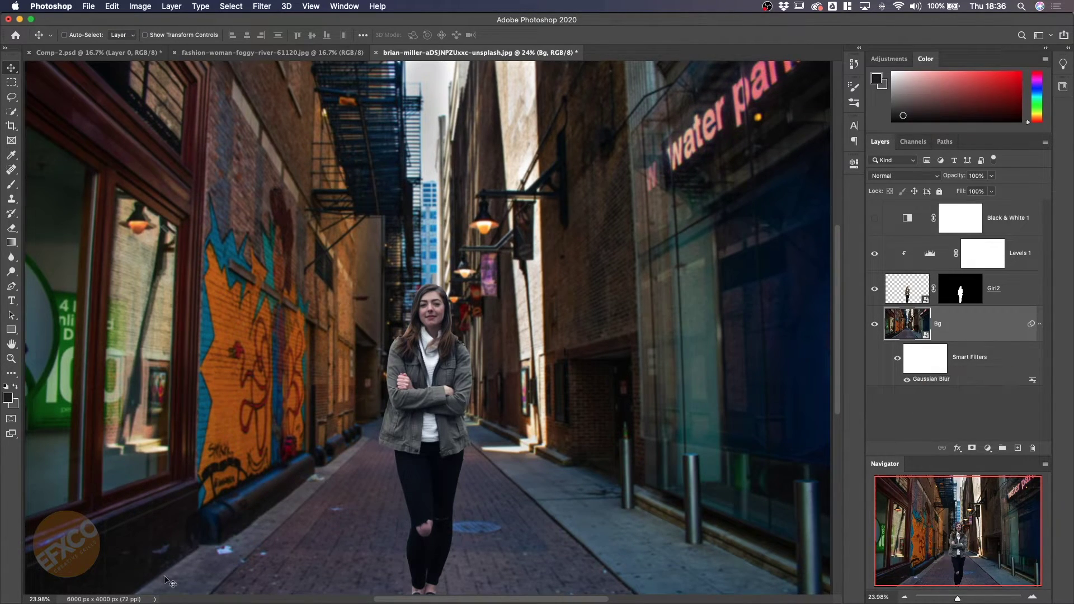
Step: Brush black across the bottom of the Gaussian Blur filter mask, checking the mask on its own
key("super+0")
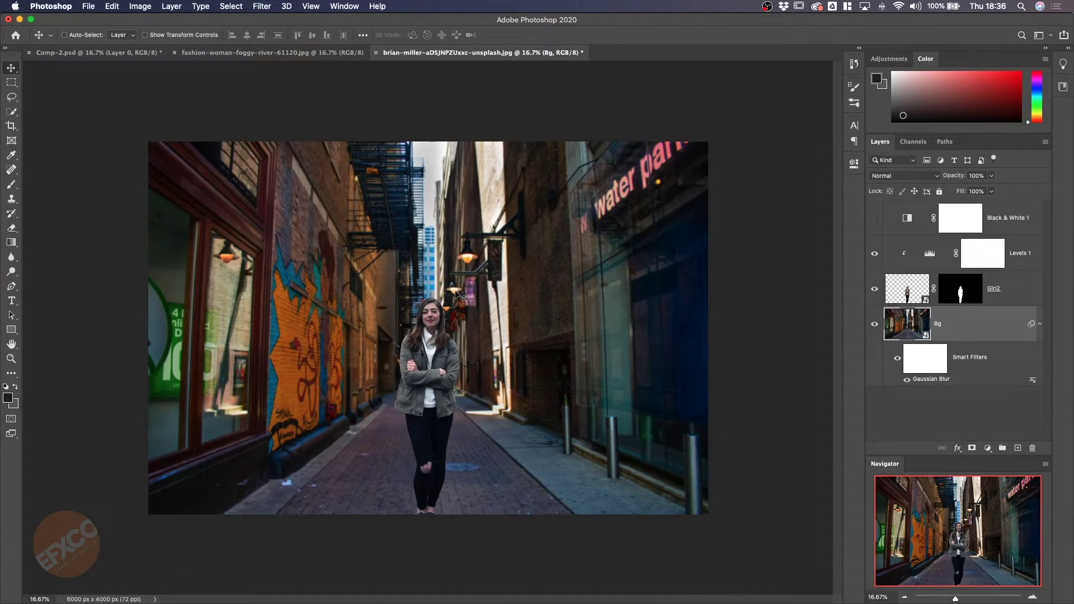
left_click(919, 368)
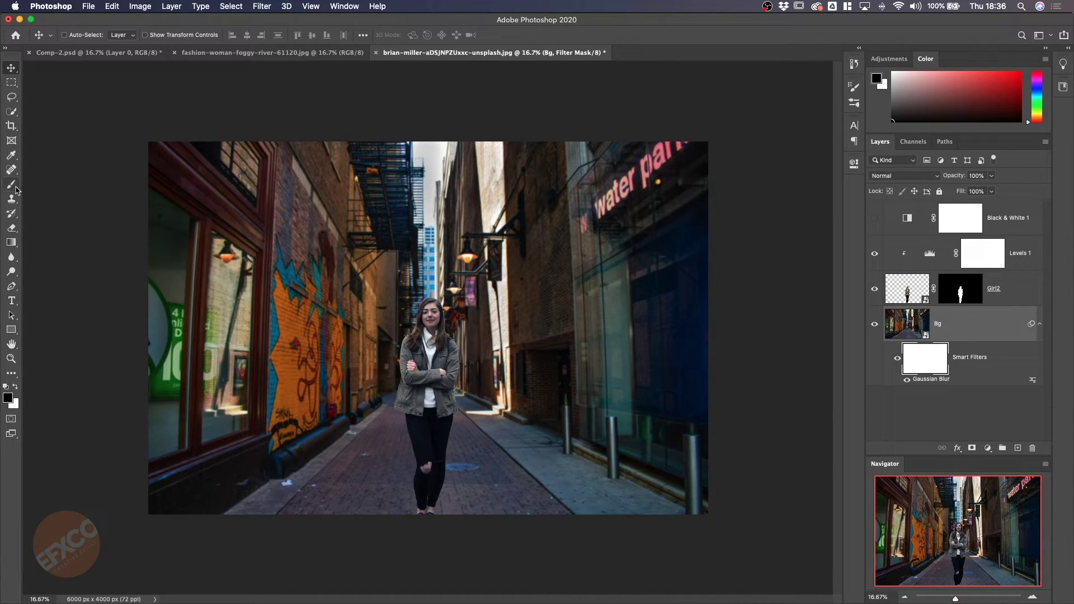
left_click(12, 186)
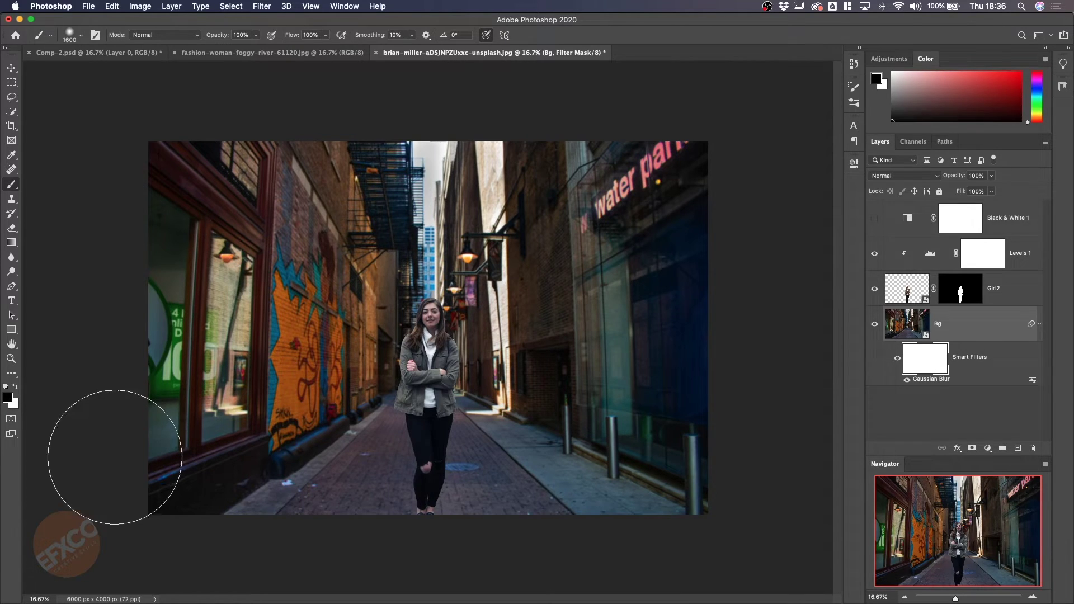
mouse_move(113, 456)
left_mouse_down()
mouse_move(115, 473)
mouse_move(375, 488)
mouse_move(528, 473)
mouse_move(671, 498)
mouse_move(457, 484)
mouse_move(230, 492)
mouse_move(242, 498)
mouse_move(738, 472)
mouse_move(652, 472)
mouse_move(586, 491)
left_mouse_up()
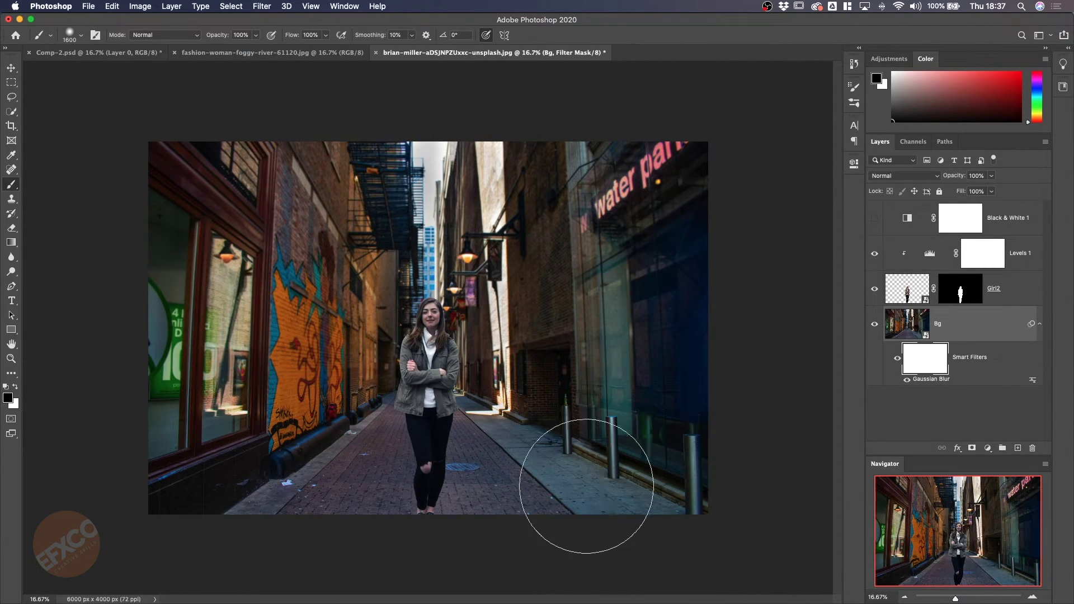
left_click(928, 367, "alt")
left_click(928, 367, "alt")
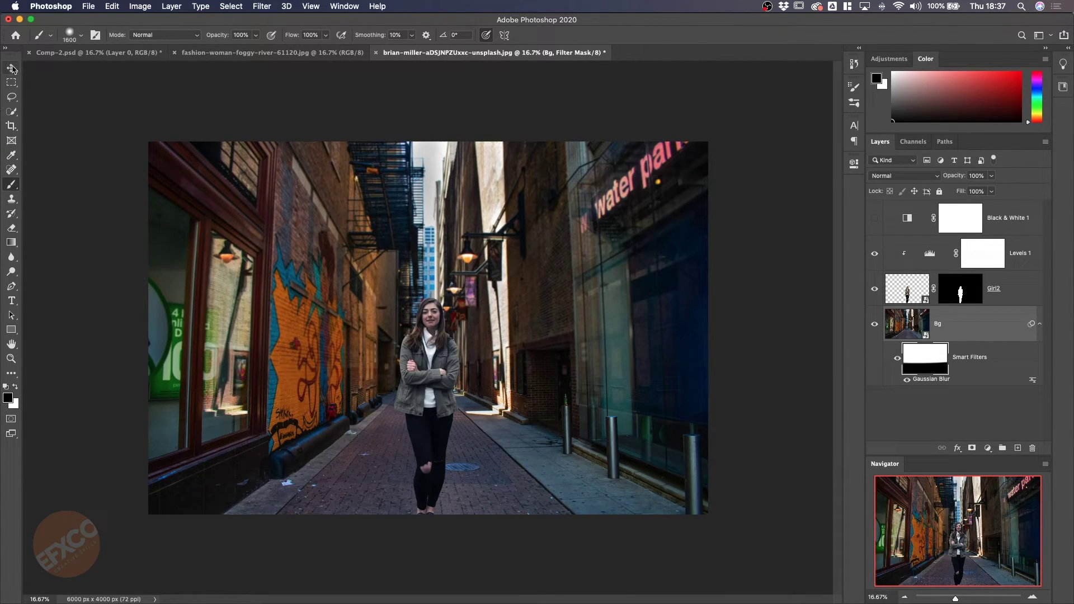
left_click(11, 68)
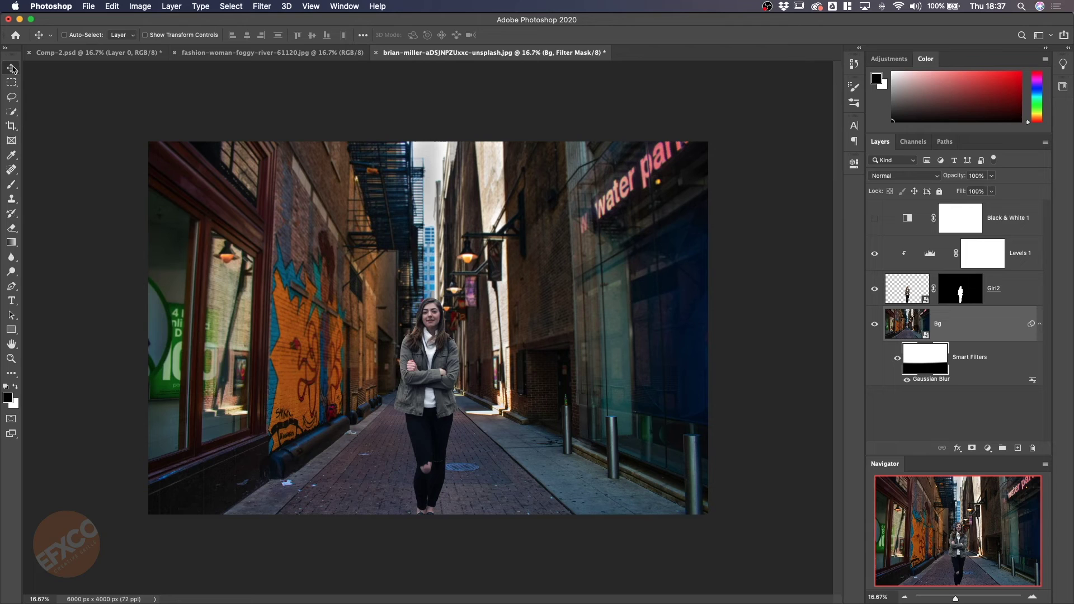
Step: Raise the Gaussian Blur radius to 10 pixels
double_click(924, 382)
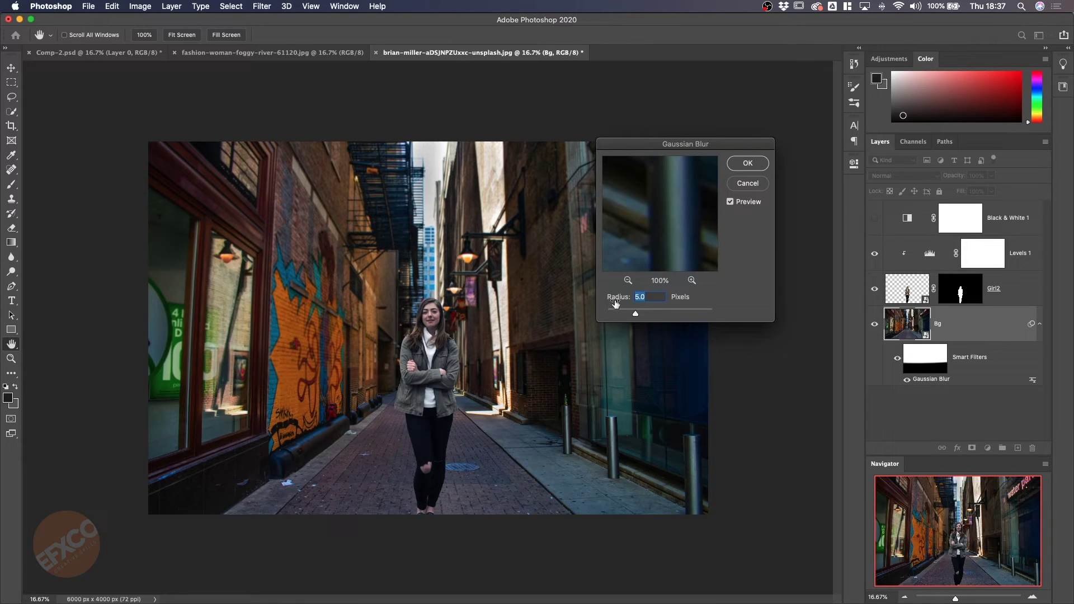
type("10")
key("Return")
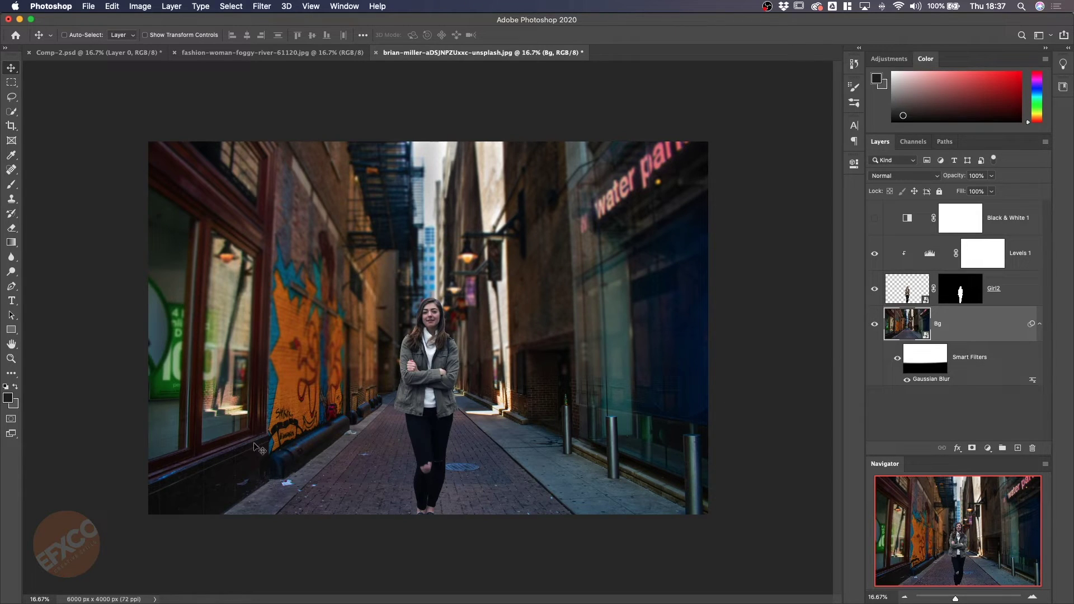
Step: Repaint the blur filter mask white over the walls, then black along the bottom path
left_click(927, 364)
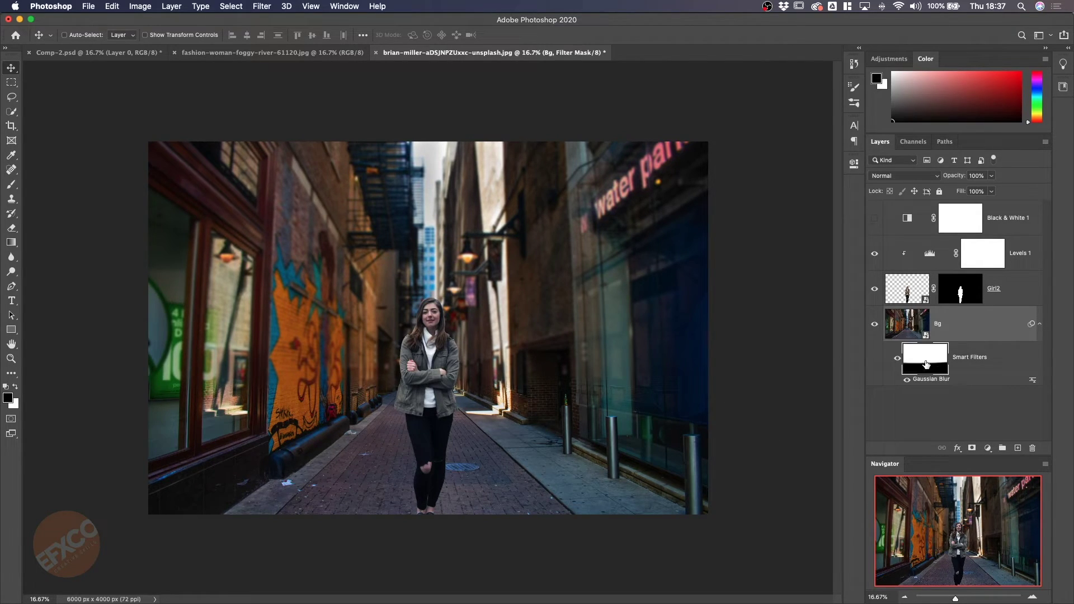
double_click(926, 364)
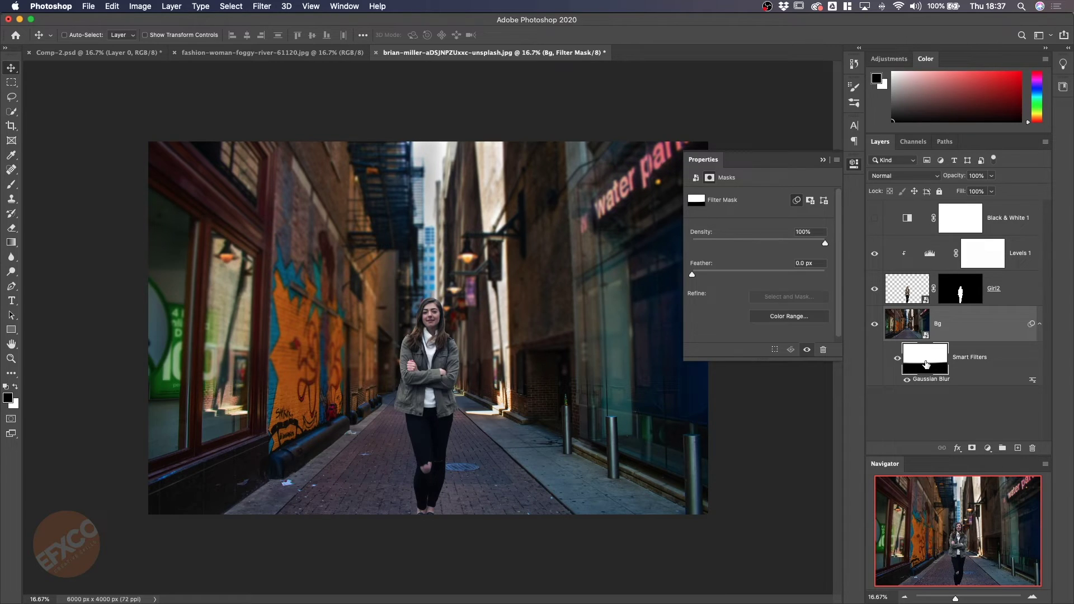
left_click(928, 366)
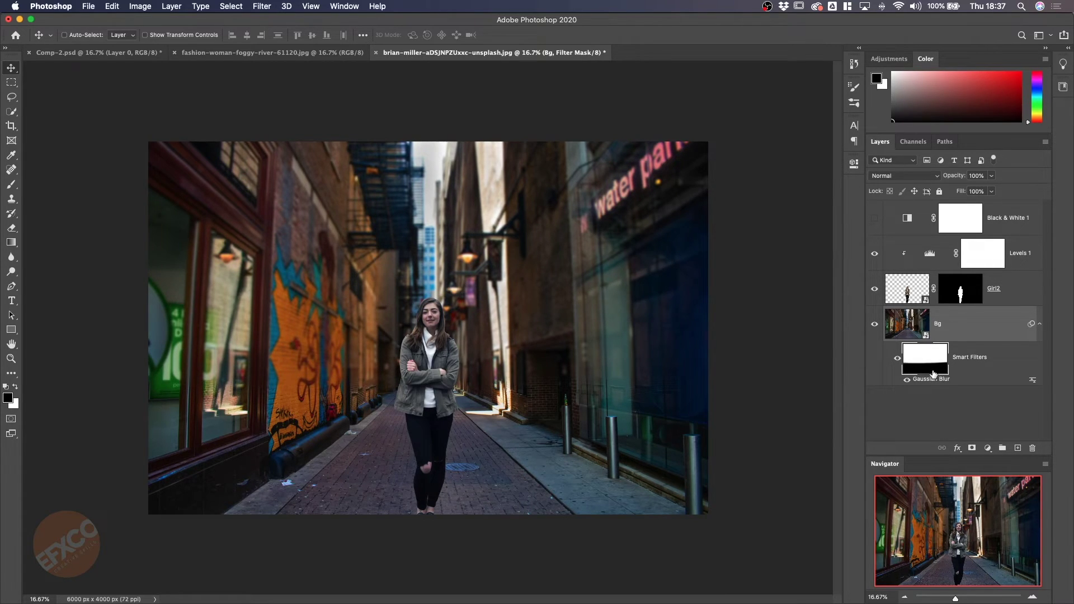
left_click(14, 387)
key("b")
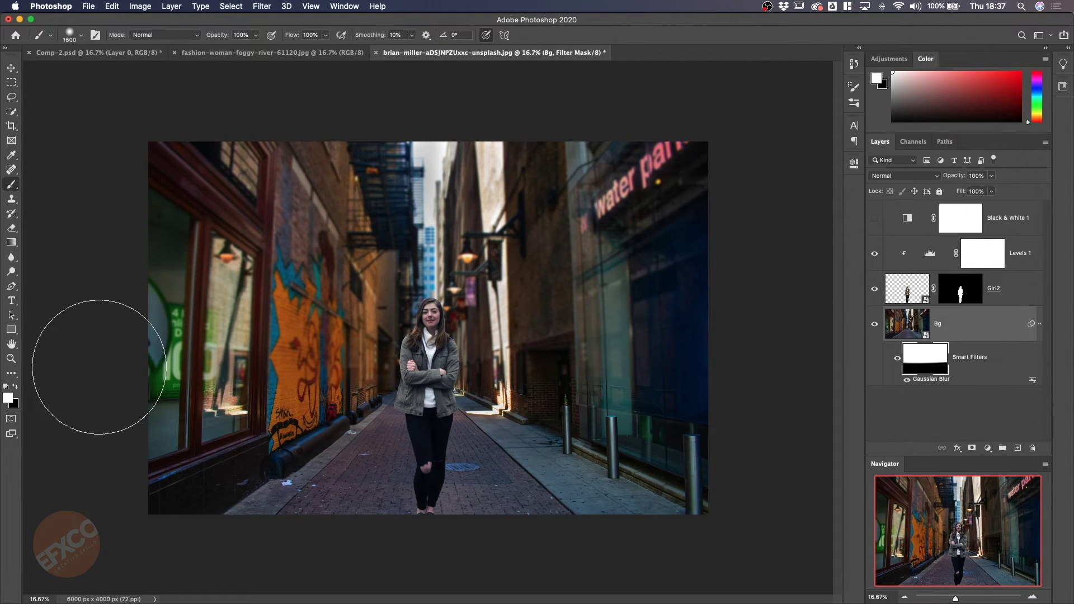
mouse_move(125, 384)
left_mouse_down()
mouse_move(689, 378)
mouse_move(779, 371)
mouse_move(778, 354)
mouse_move(779, 439)
mouse_move(772, 455)
mouse_move(740, 463)
mouse_move(620, 476)
mouse_move(702, 476)
mouse_move(114, 506)
mouse_move(165, 467)
mouse_move(187, 471)
mouse_move(138, 470)
mouse_move(153, 468)
mouse_move(123, 481)
mouse_move(122, 492)
mouse_move(787, 487)
left_mouse_up()
key("x")
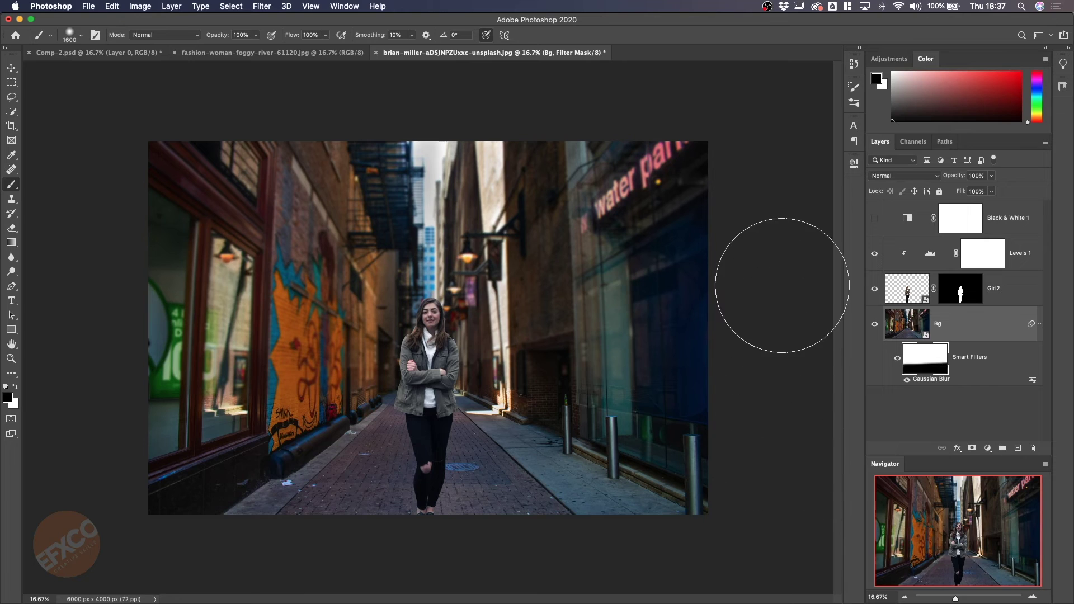
left_click(930, 366, "alt")
left_click(930, 366, "alt")
key("v")
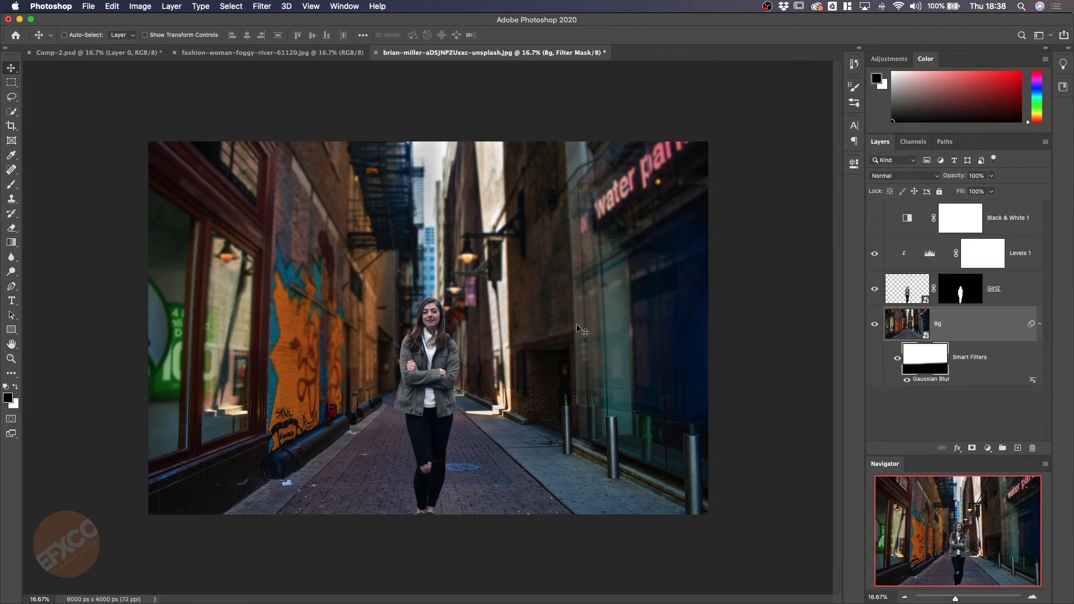
left_click(874, 324, "alt")
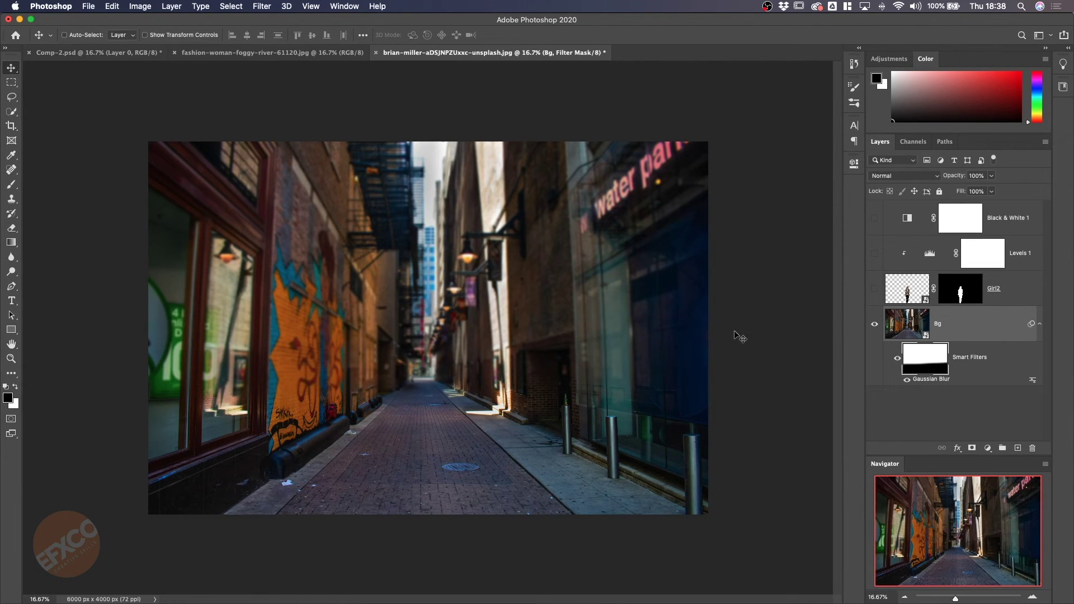
left_click(875, 289)
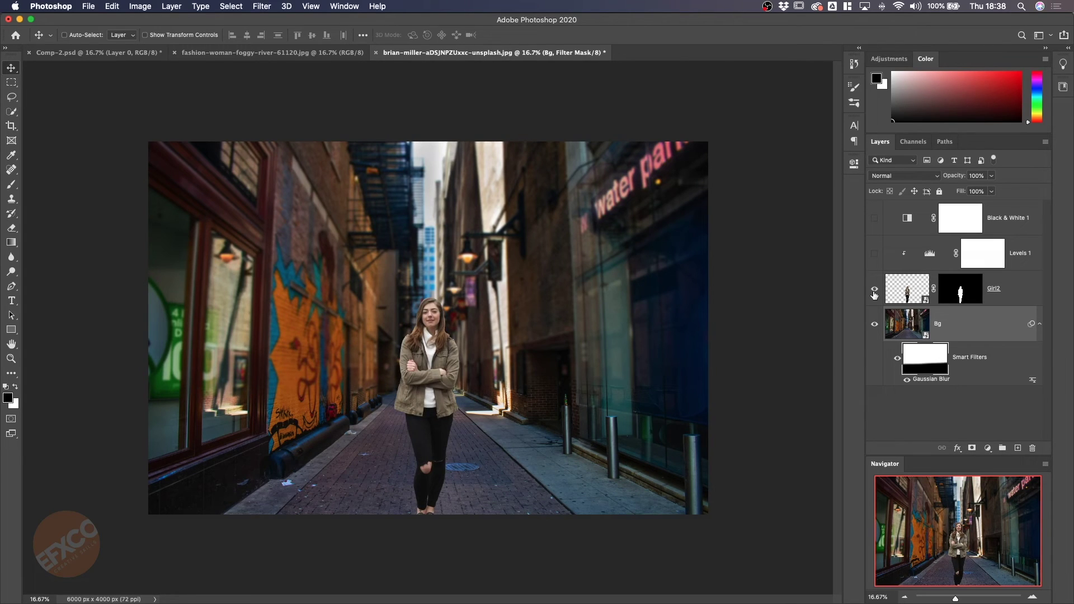
left_click(875, 254)
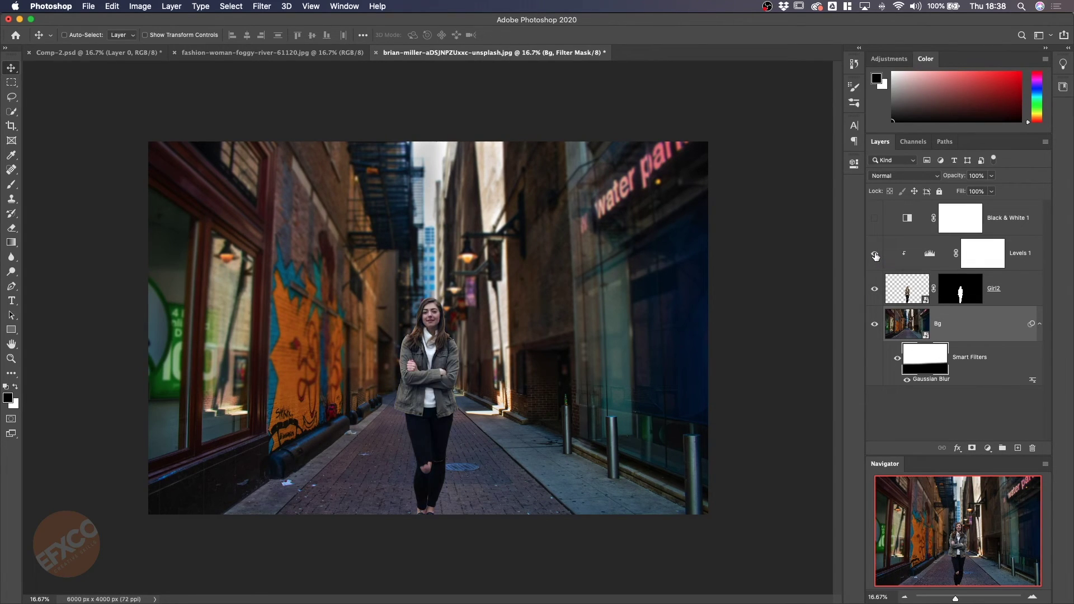
left_click(876, 255)
left_click(875, 254)
left_click(875, 219)
left_click(876, 220)
left_click(876, 220)
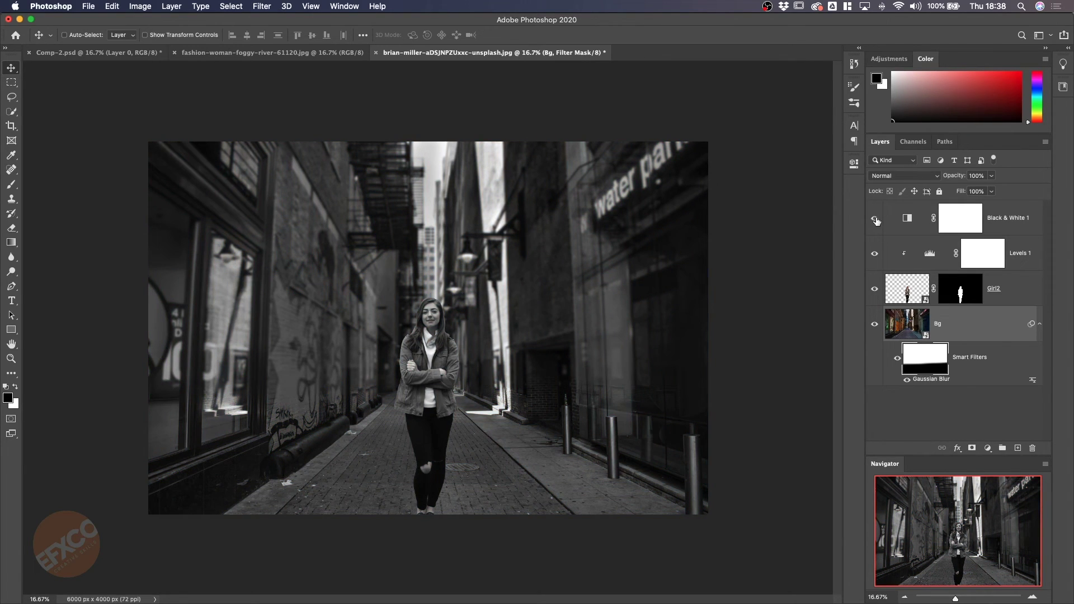
left_click(877, 221)
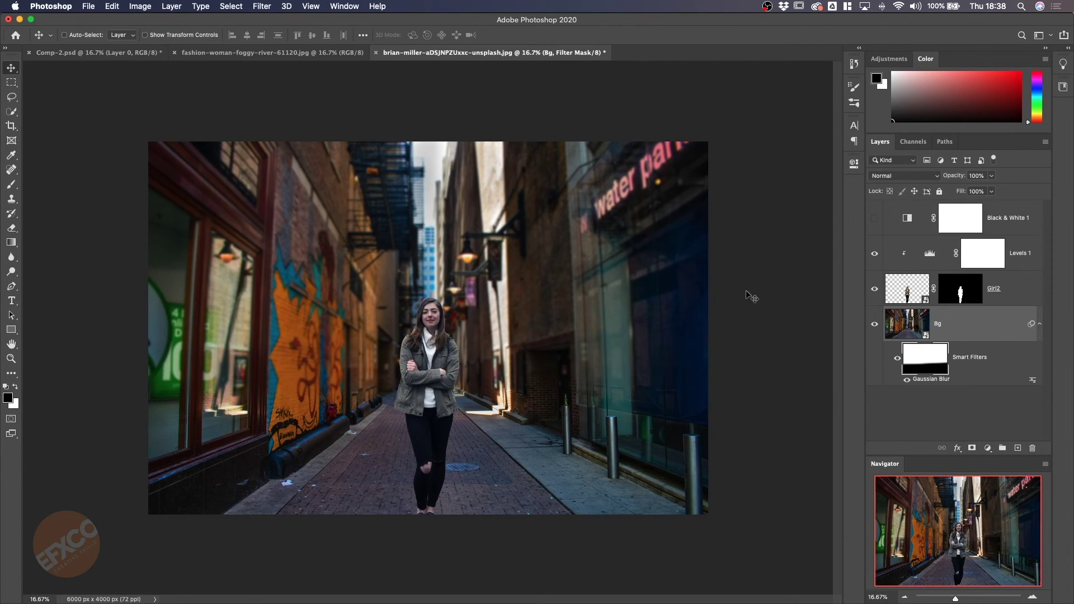